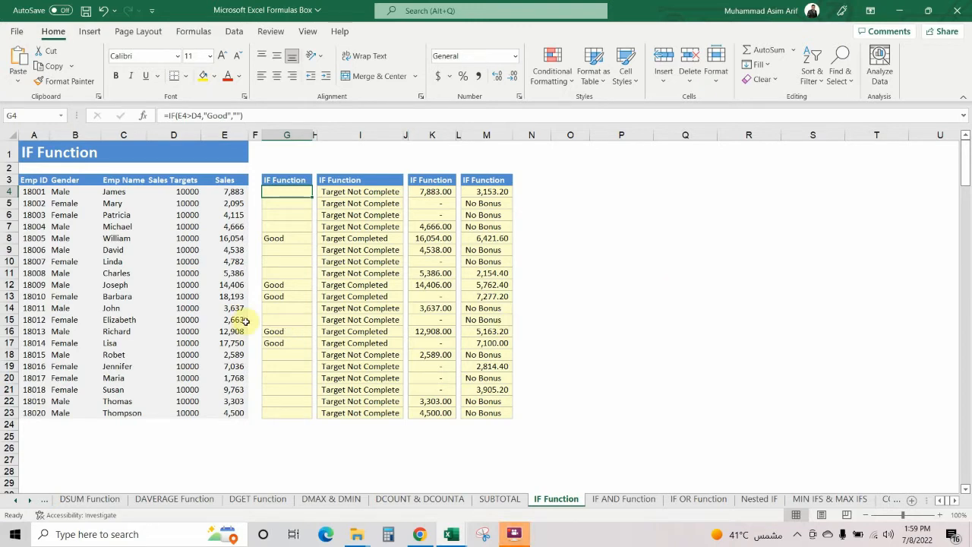
pyautogui.click(64, 217)
pyautogui.click(35, 191)
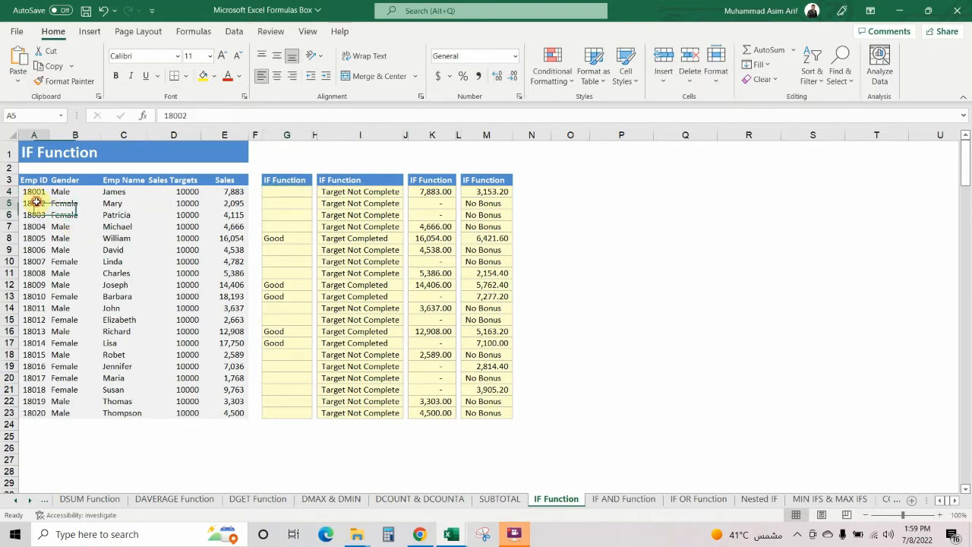
pyautogui.click(67, 201)
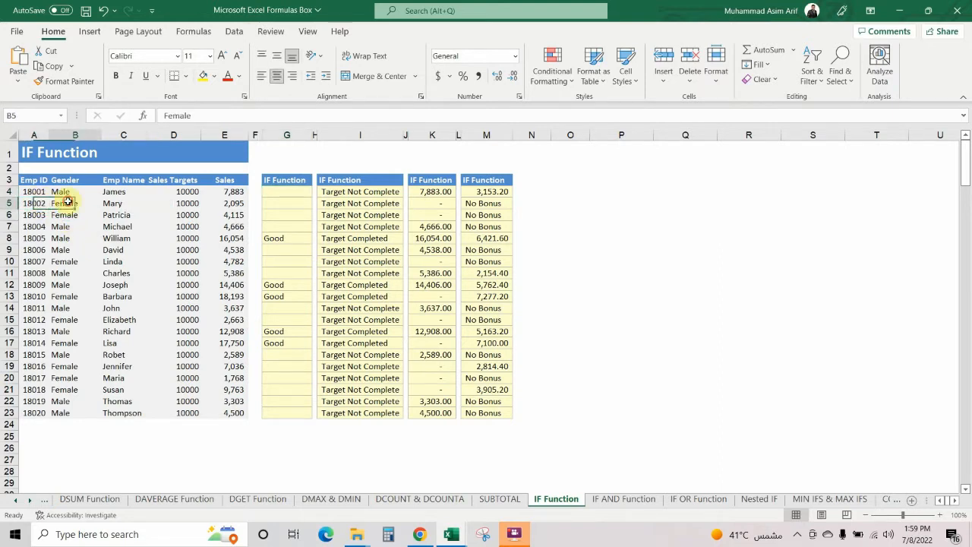
pyautogui.click(150, 206)
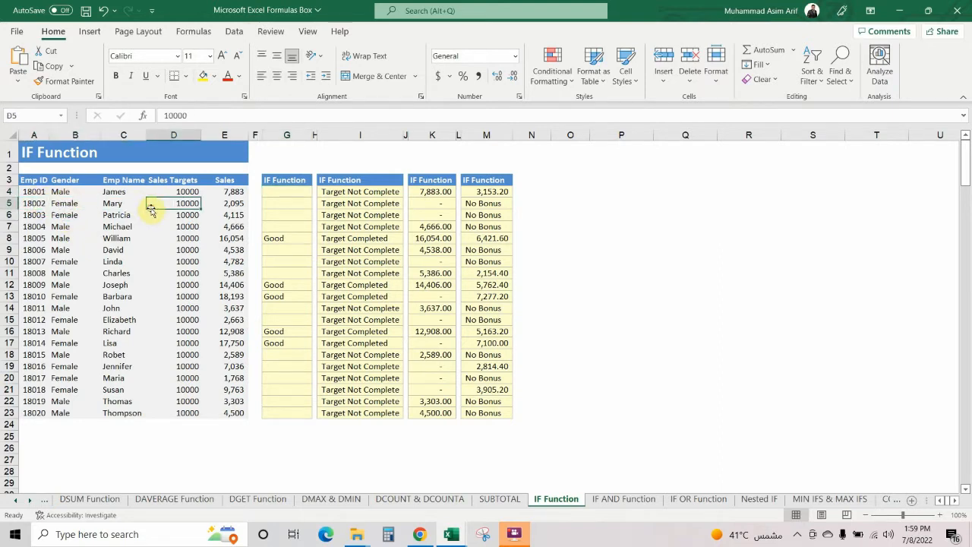
pyautogui.click(228, 212)
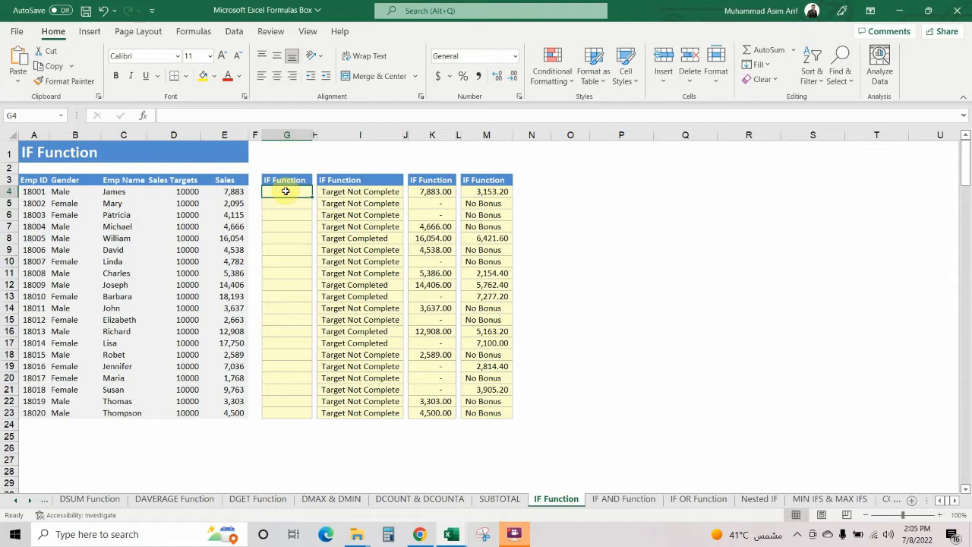
# - Enter the formula =IF(E4>D4,"Good","") in cell G4 to compare the first employee's sales with the sales target
pyautogui.write('=')
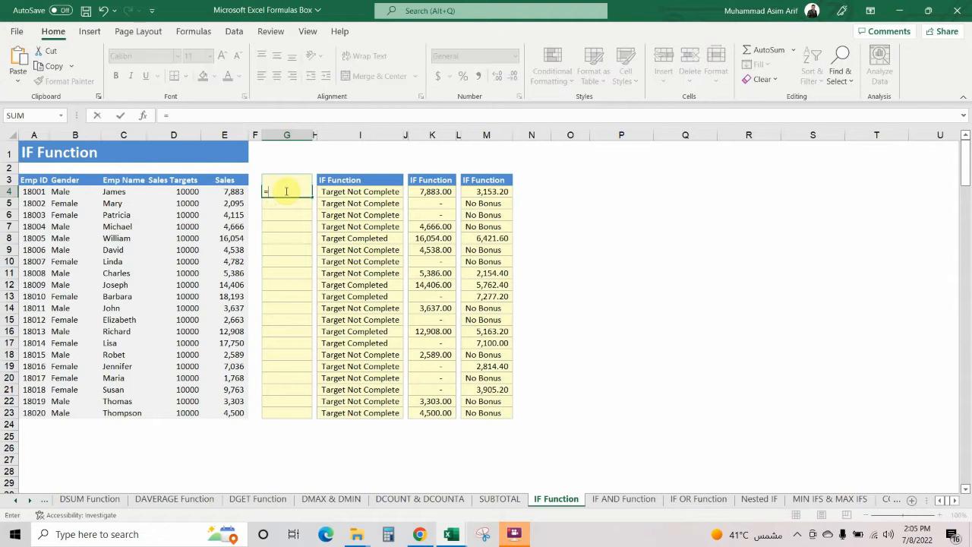
pyautogui.write('if(')
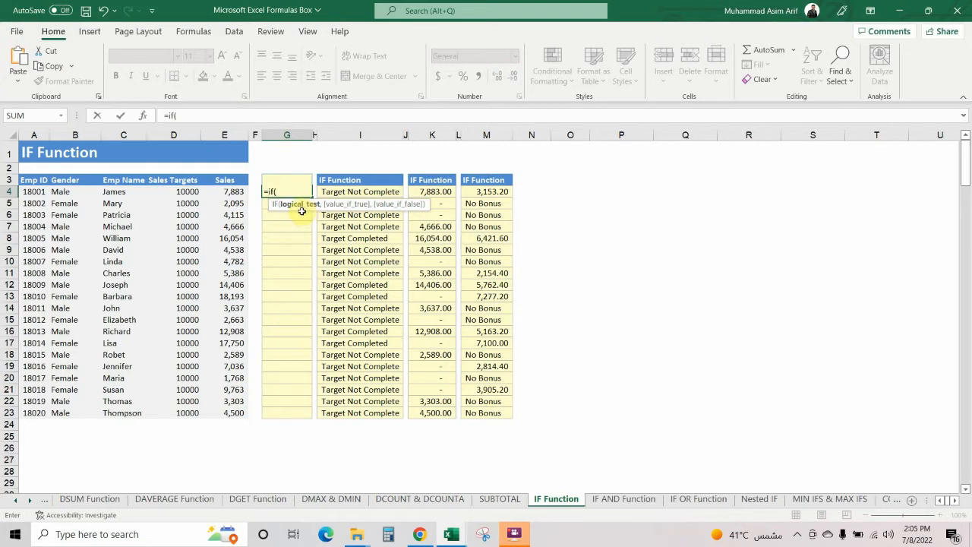
pyautogui.click(237, 192)
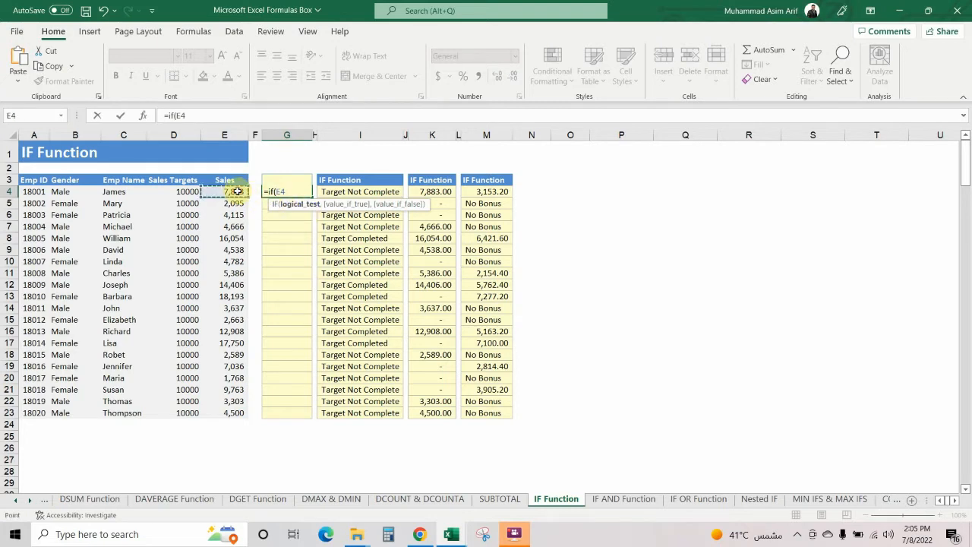
pyautogui.write('>')
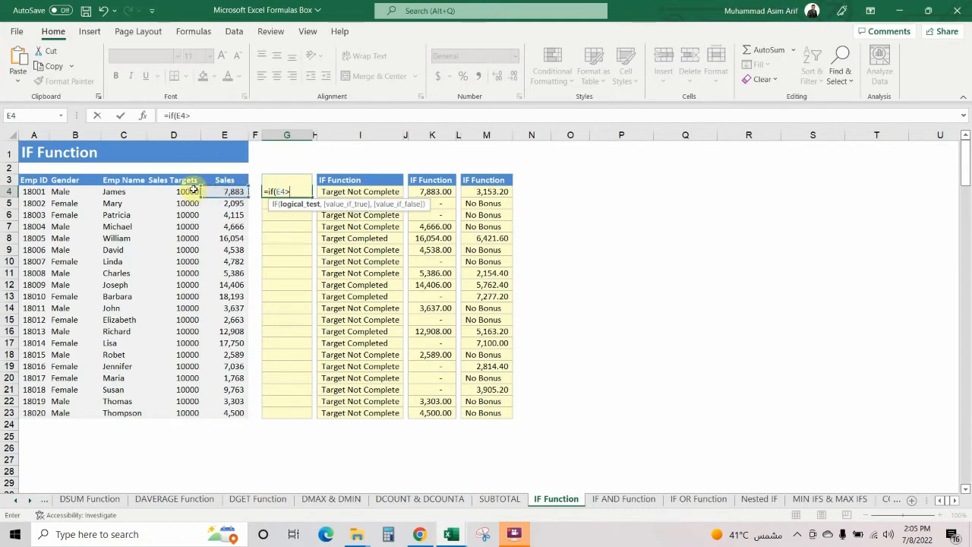
pyautogui.click(187, 192)
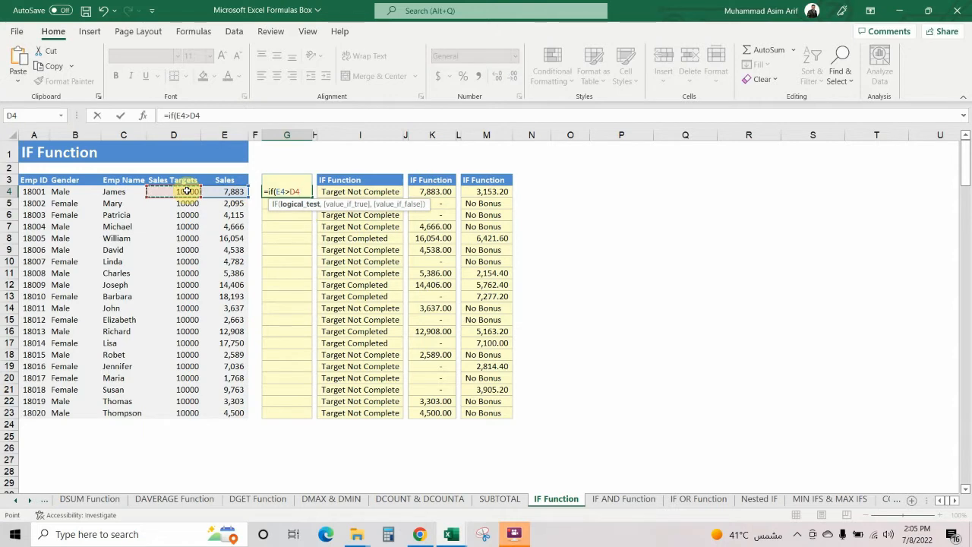
pyautogui.write(',')
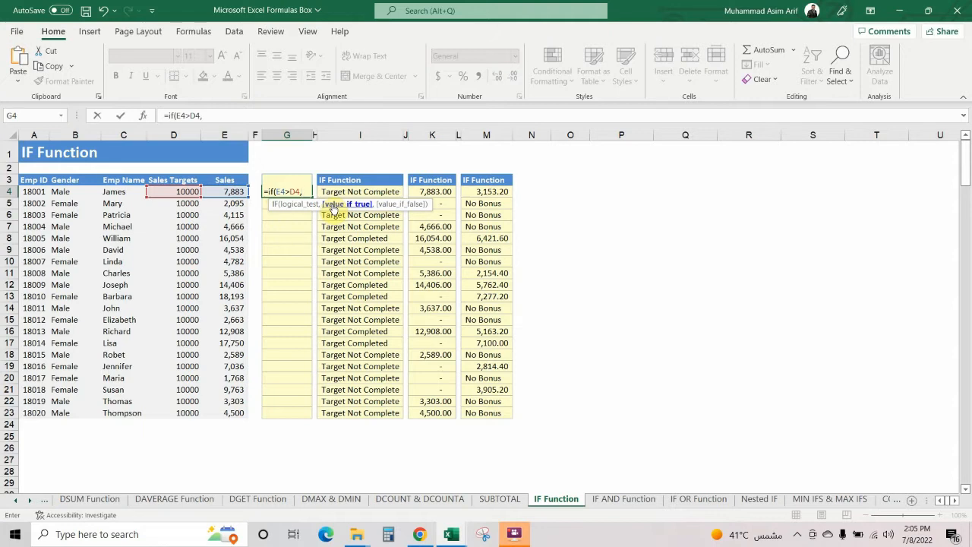
pyautogui.write('"Good')
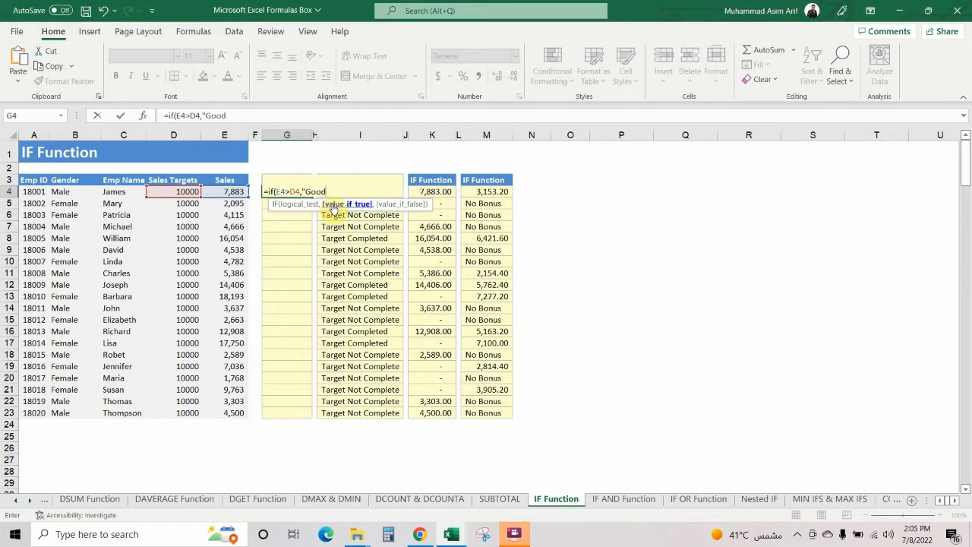
pyautogui.write('",')
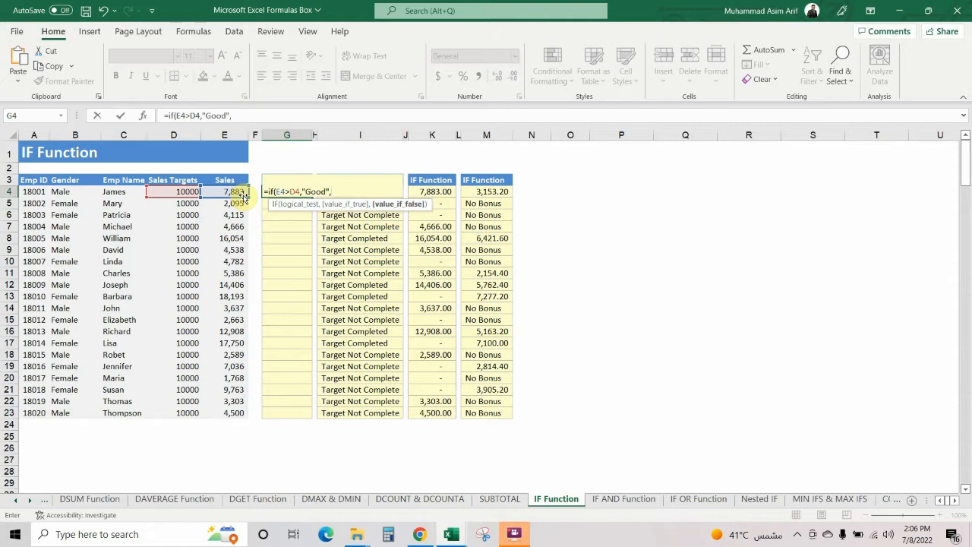
pyautogui.write('"")')
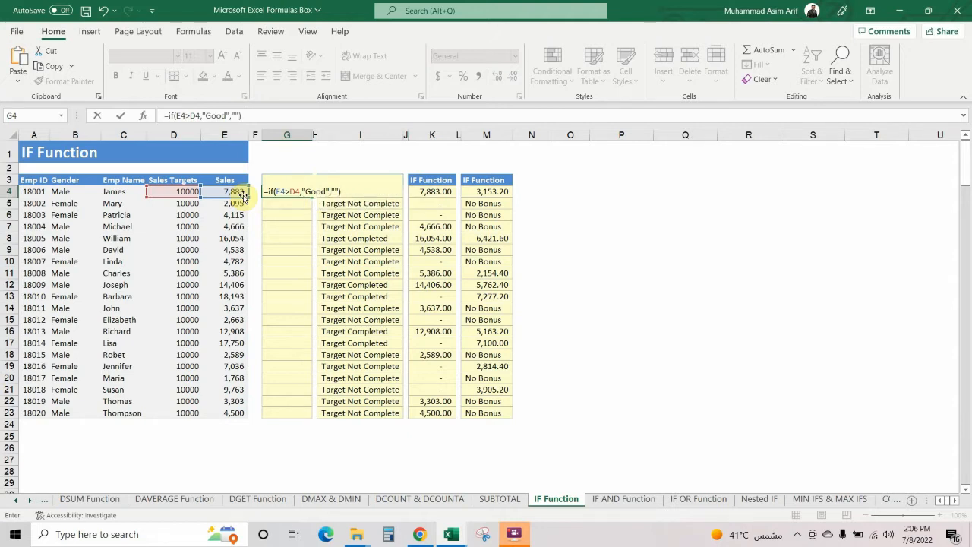
pyautogui.press('Return')
pyautogui.press('Up')
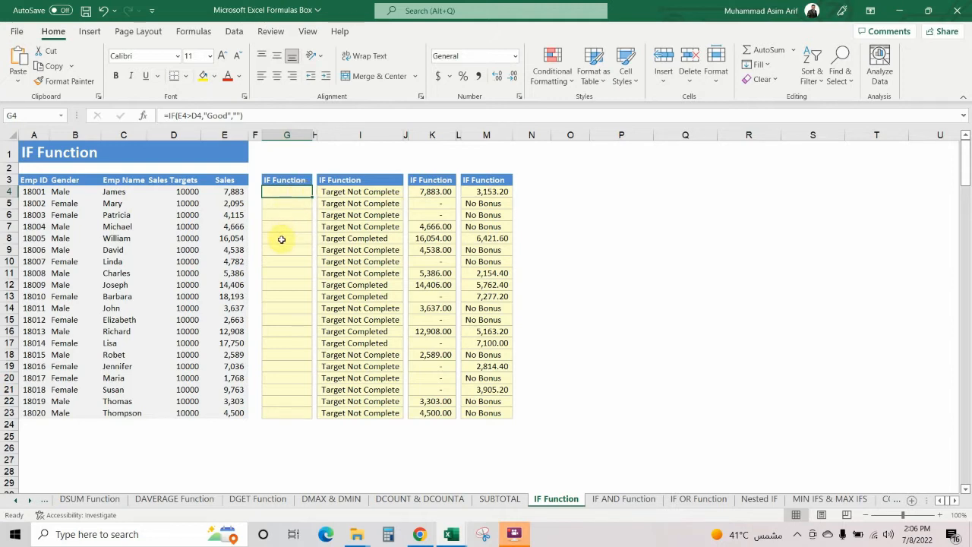
# - Enter the formula =IF(E8>D8,"Good","") in cell G8, comparing that row's sales with its target
pyautogui.press('Down')
pyautogui.press('Down')
pyautogui.press('Down')
pyautogui.press('Down')
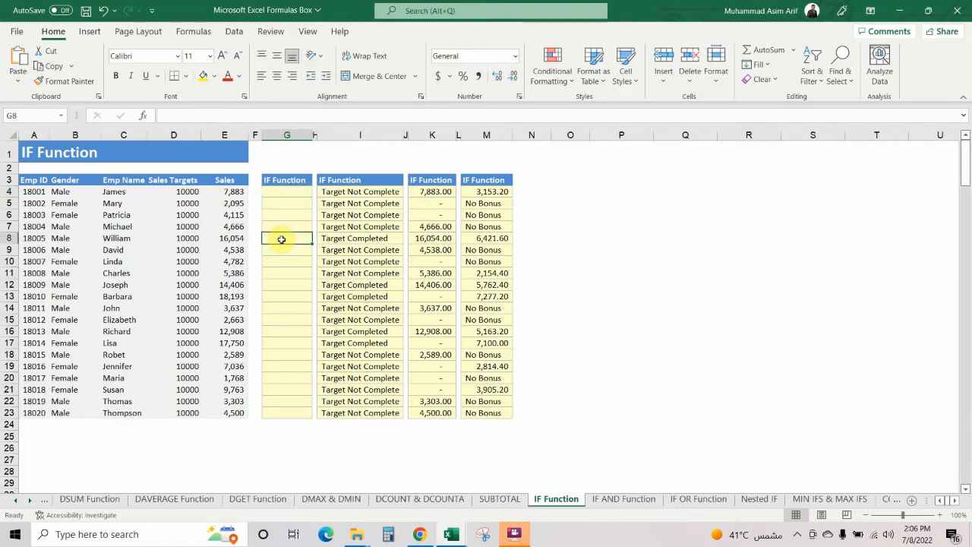
pyautogui.write('=i')
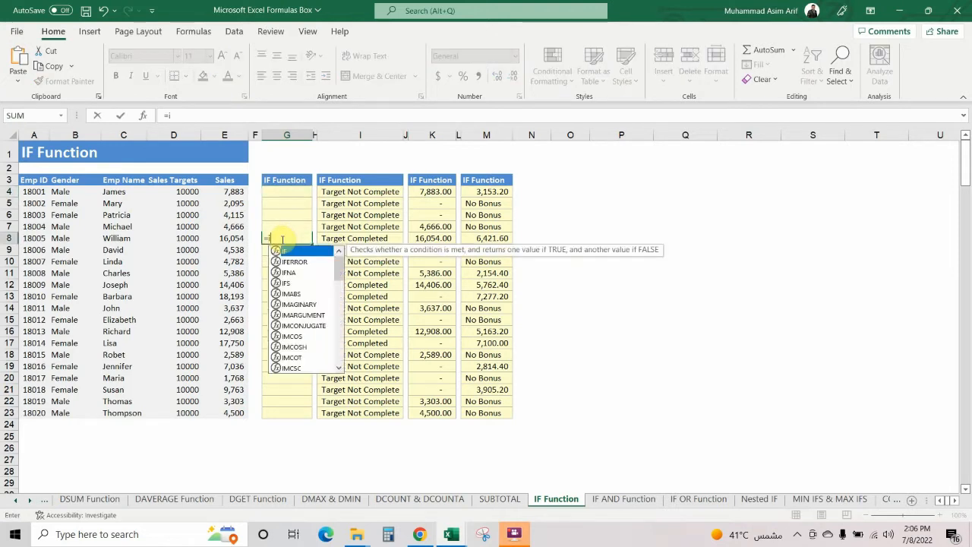
pyautogui.write('f(')
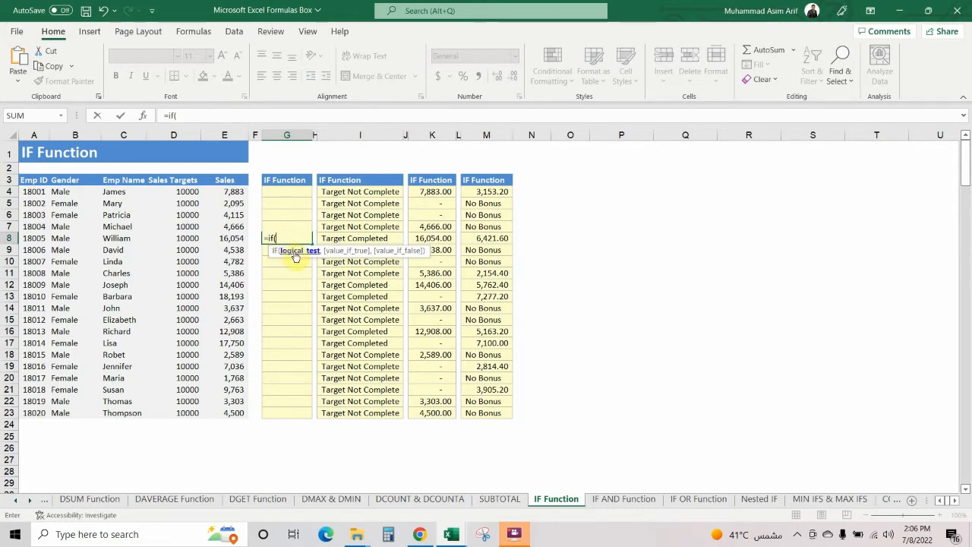
pyautogui.click(232, 240)
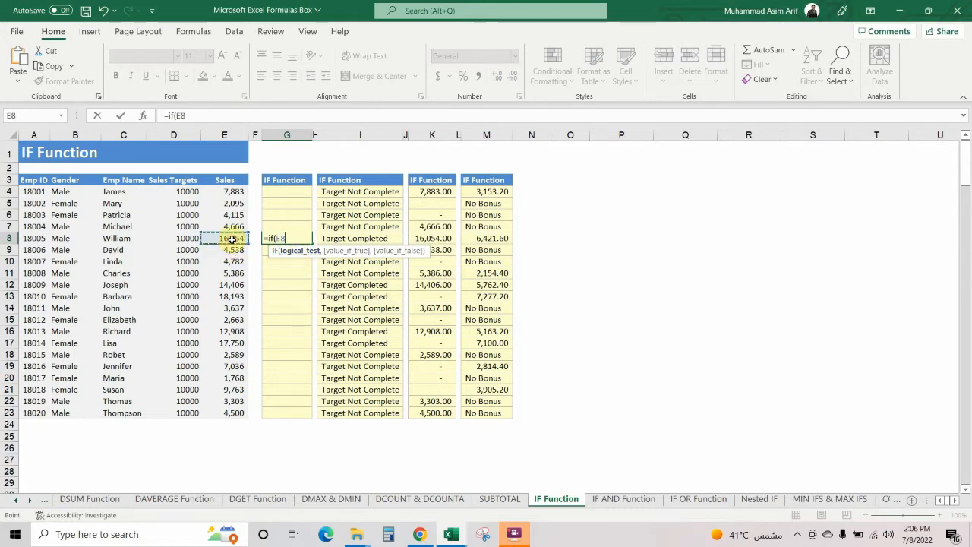
pyautogui.write('>')
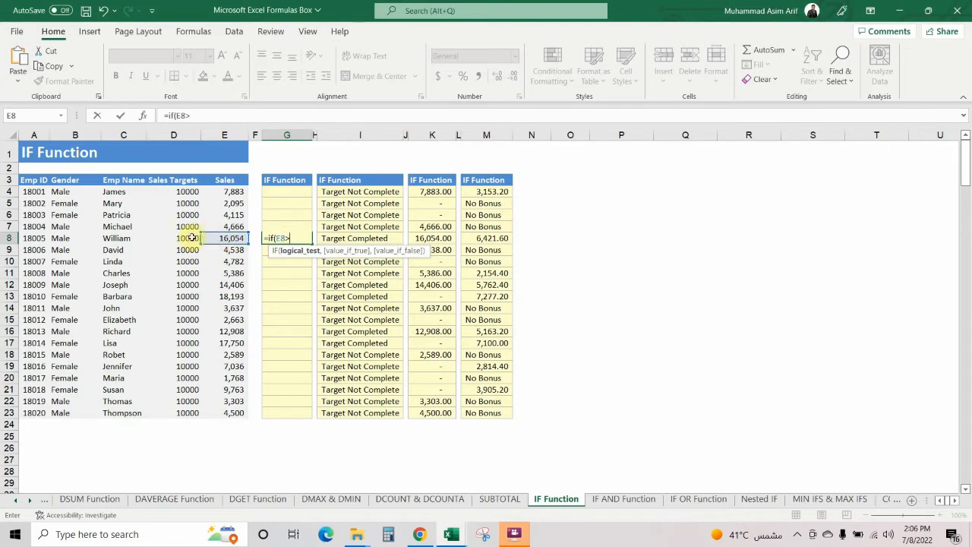
pyautogui.click(191, 239)
pyautogui.write(',')
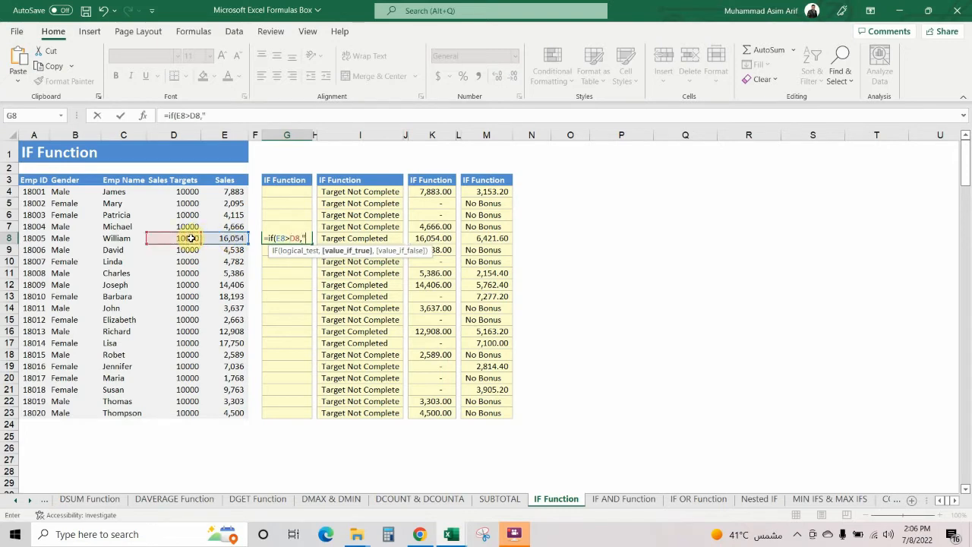
pyautogui.write('"Good')
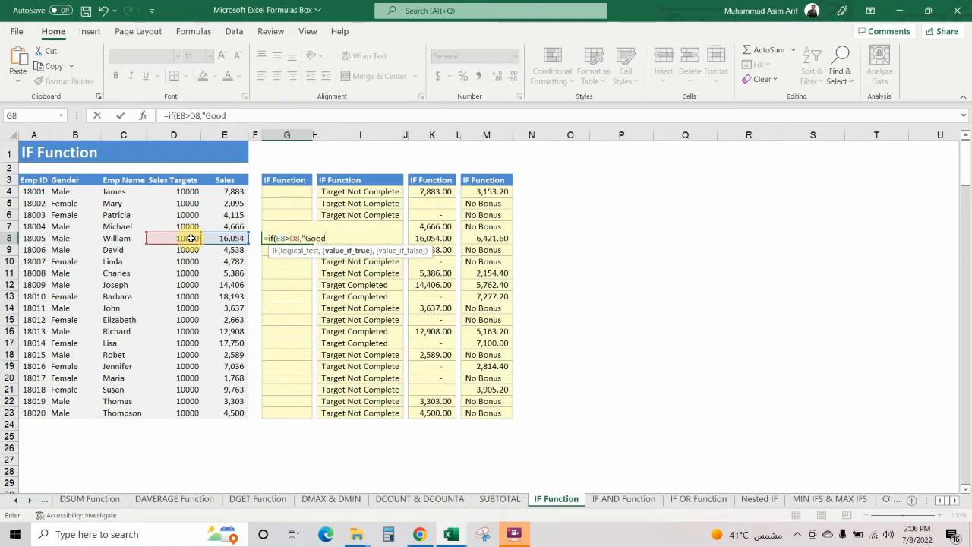
pyautogui.write('",')
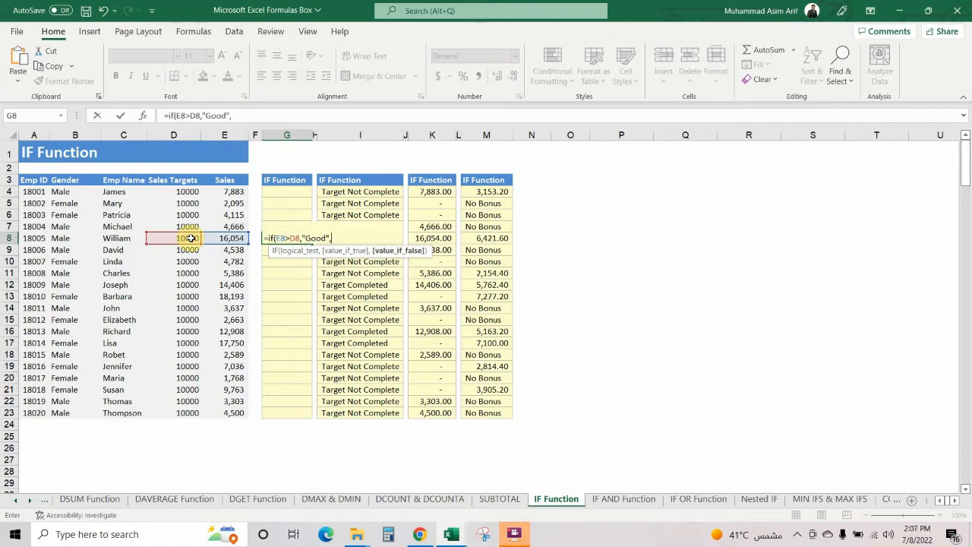
pyautogui.write('""')
pyautogui.press('Return')
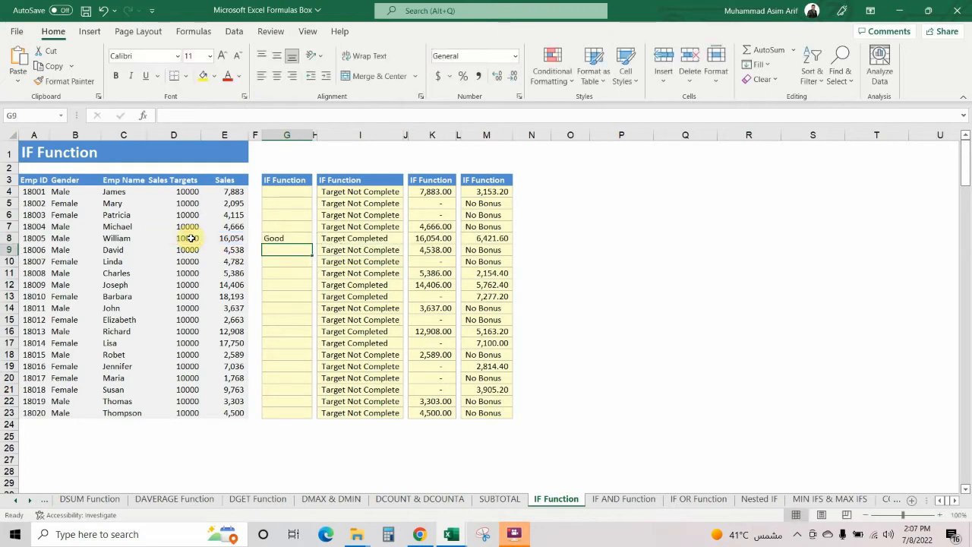
pyautogui.press('Up')
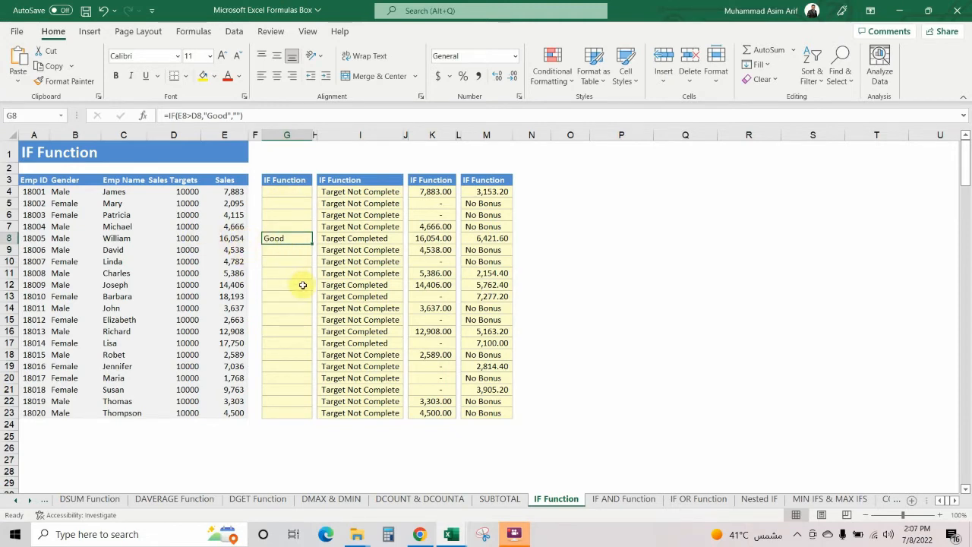
# - Copy the IF formula from G8 into the whole range G4:G23
pyautogui.hotkey('ctrl', 'c')
pyautogui.press('Up')
pyautogui.press('Up')
pyautogui.press('Up')
pyautogui.press('Up')
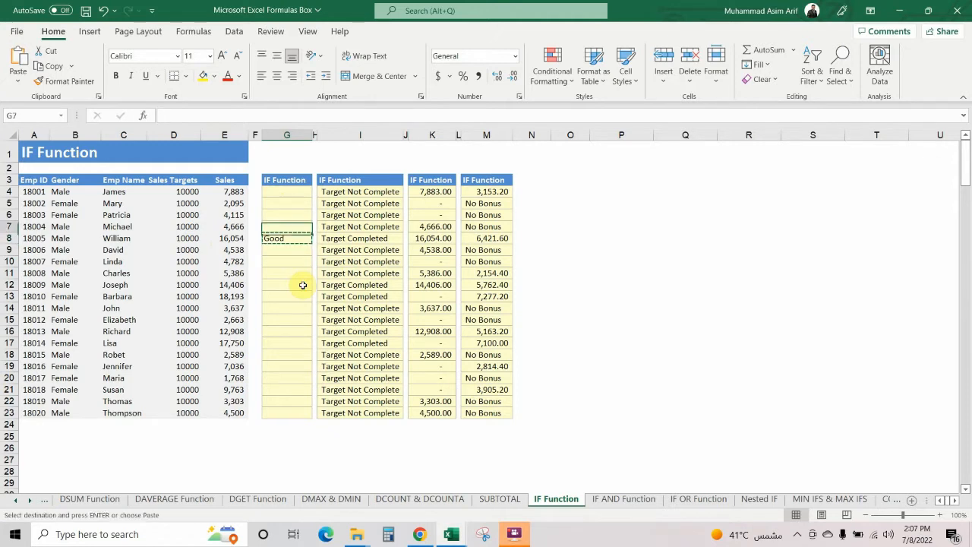
pyautogui.hotkey('shift', 'Down')
pyautogui.hotkey('shift', 'Down')
pyautogui.hotkey('shift', 'Down')
pyautogui.hotkey('shift', 'Down')
pyautogui.hotkey('shift', 'Down')
pyautogui.hotkey('shift', 'Down')
pyautogui.hotkey('shift', 'Down')
pyautogui.hotkey('shift', 'Down')
pyautogui.hotkey('shift', 'Down')
pyautogui.hotkey('shift', 'Down')
pyautogui.hotkey('shift', 'Down')
pyautogui.hotkey('shift', 'Down')
pyautogui.hotkey('shift', 'Down')
pyautogui.hotkey('shift', 'Down')
pyautogui.hotkey('shift', 'Down')
pyautogui.hotkey('shift', 'Down')
pyautogui.hotkey('shift', 'Down')
pyautogui.hotkey('shift', 'Down')
pyautogui.hotkey('shift', 'Down')
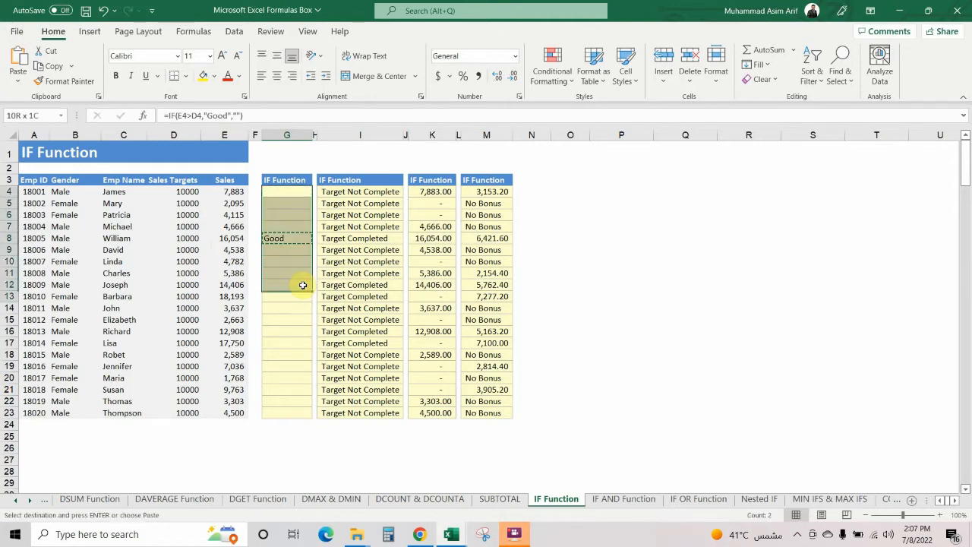
pyautogui.hotkey('ctrl', 'v')
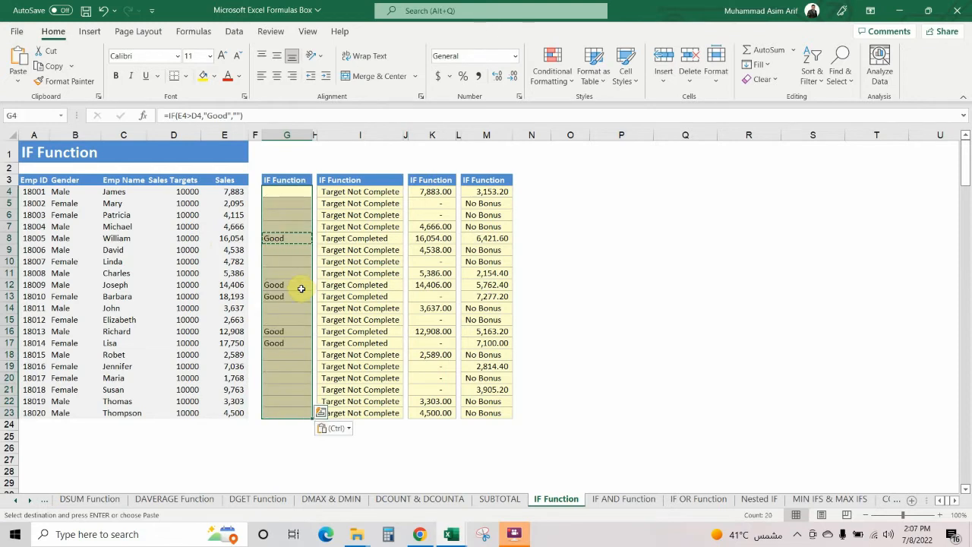
pyautogui.press('Escape')
# - Check the copied IF formulas in column G against the sales and target values, including rows 12, 16 and 17
pyautogui.click(276, 382)
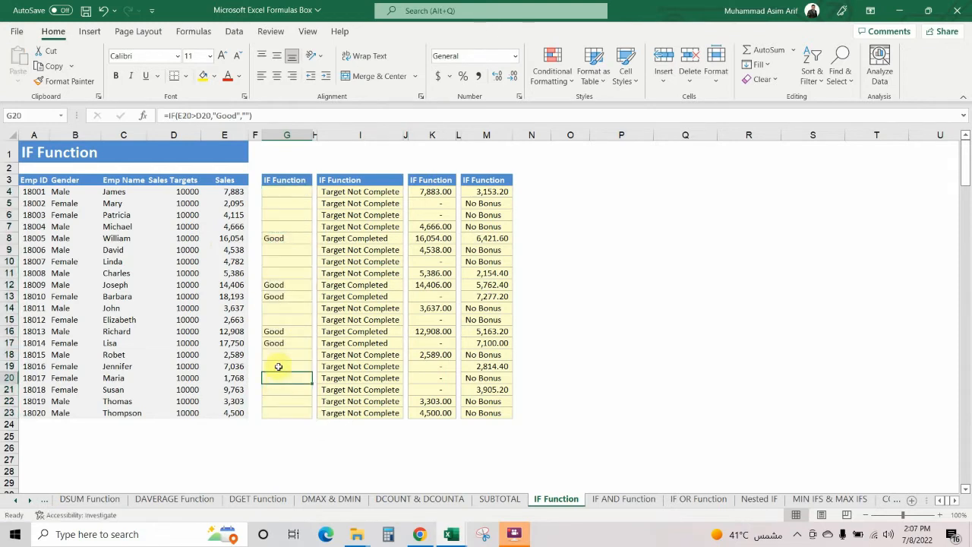
pyautogui.click(275, 285)
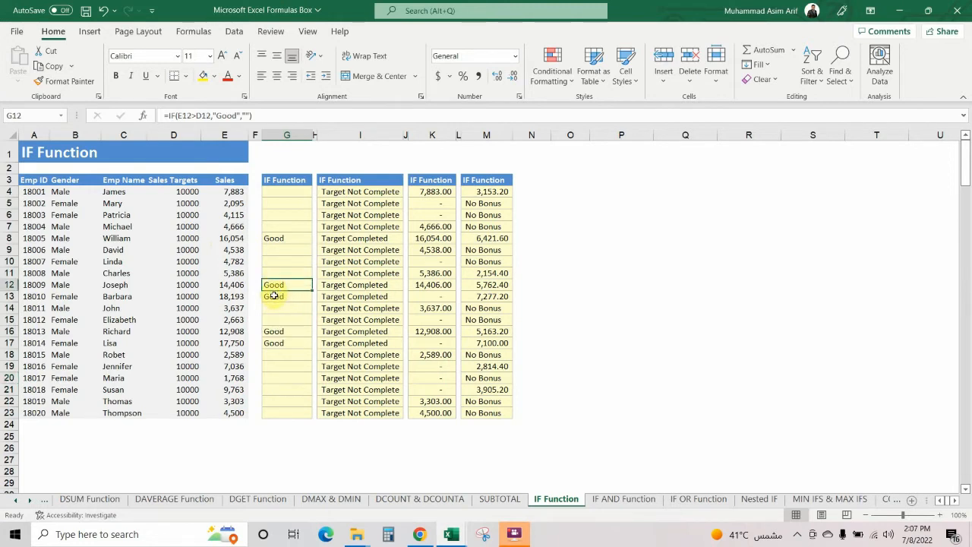
pyautogui.click(226, 286)
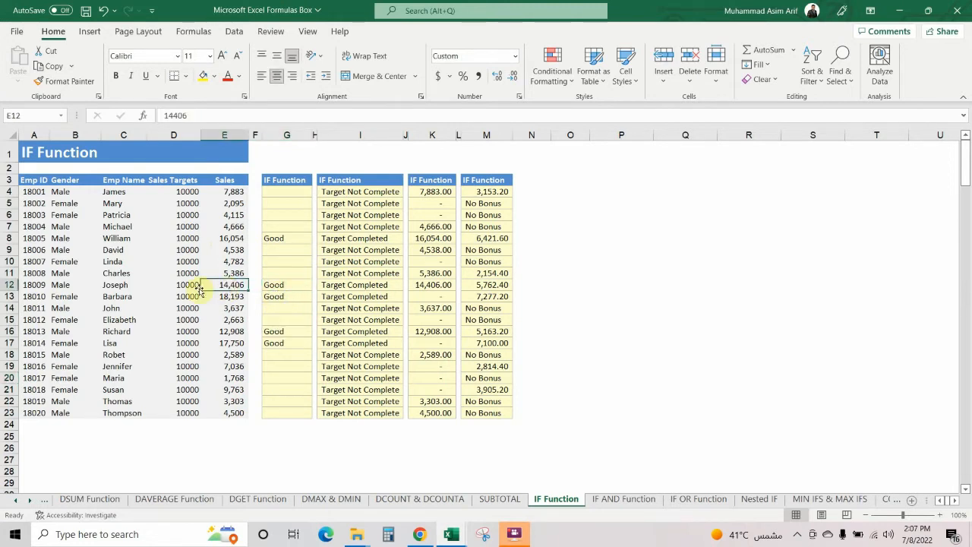
pyautogui.click(193, 288)
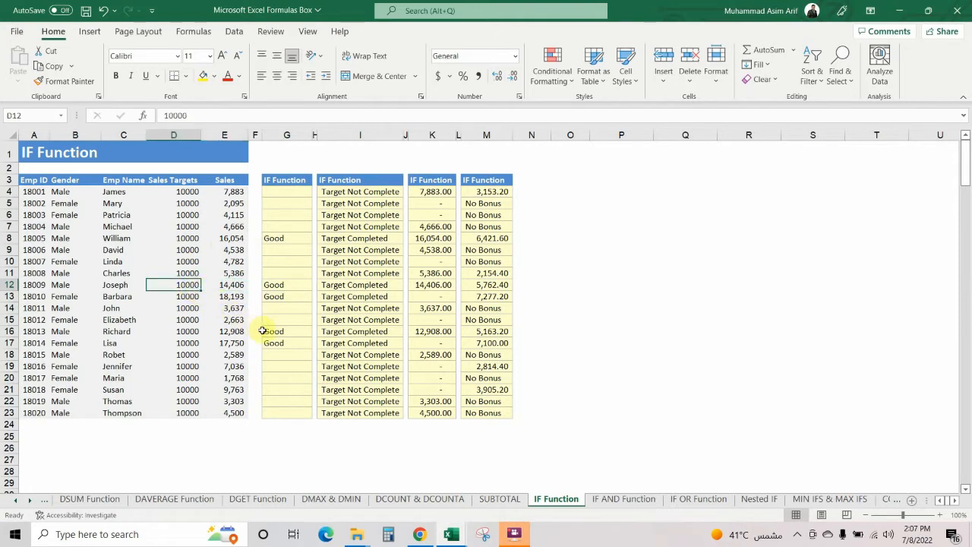
pyautogui.moveTo(276, 333); pyautogui.dragTo(275, 343)
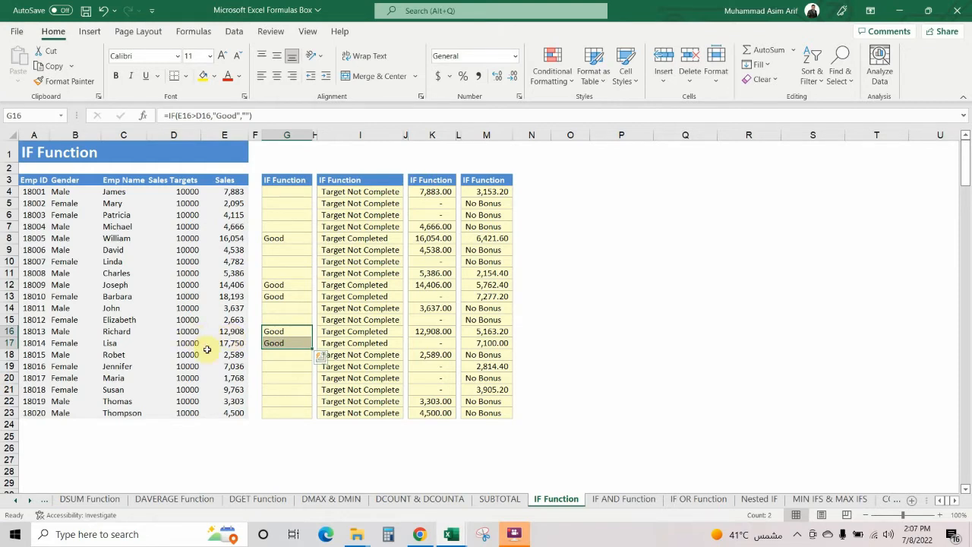
pyautogui.click(281, 378)
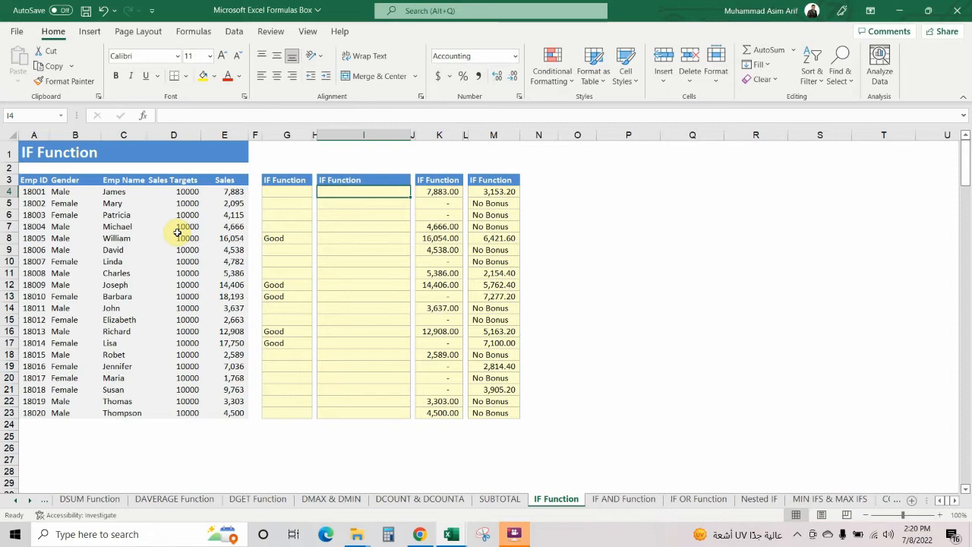
# - Enter the formula =IF(E4>D4,"Target Completed","Target Not Completed") in cell I4
pyautogui.write('=')
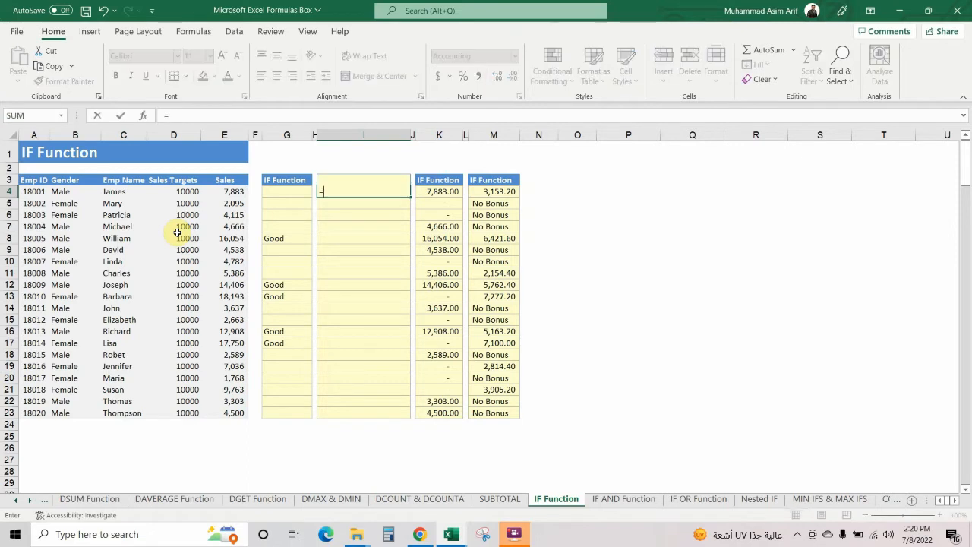
pyautogui.write('if(')
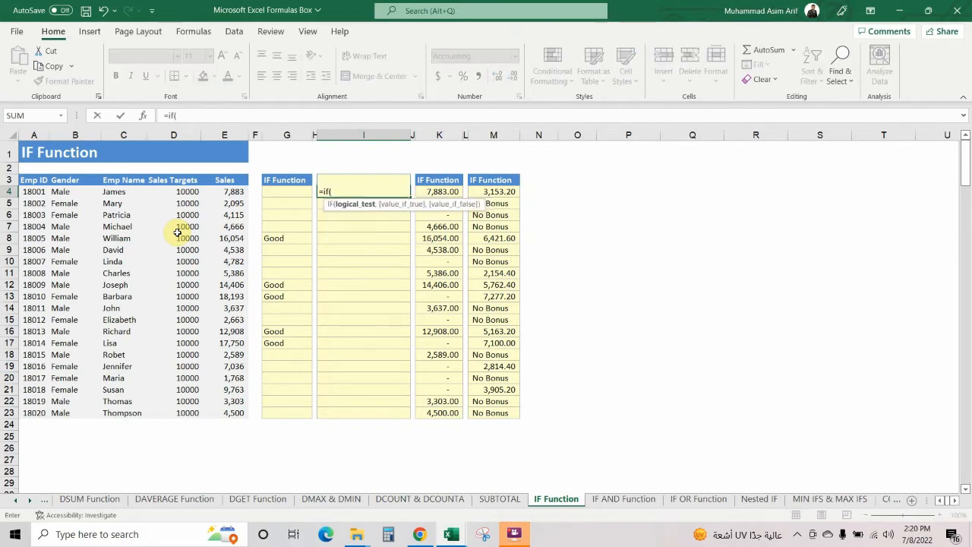
pyautogui.click(217, 195)
pyautogui.write('>')
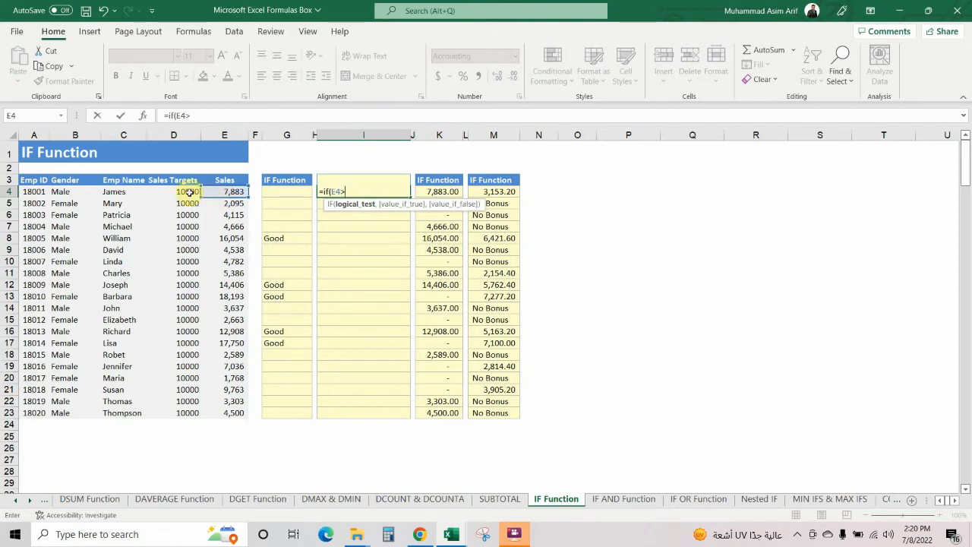
pyautogui.click(190, 193)
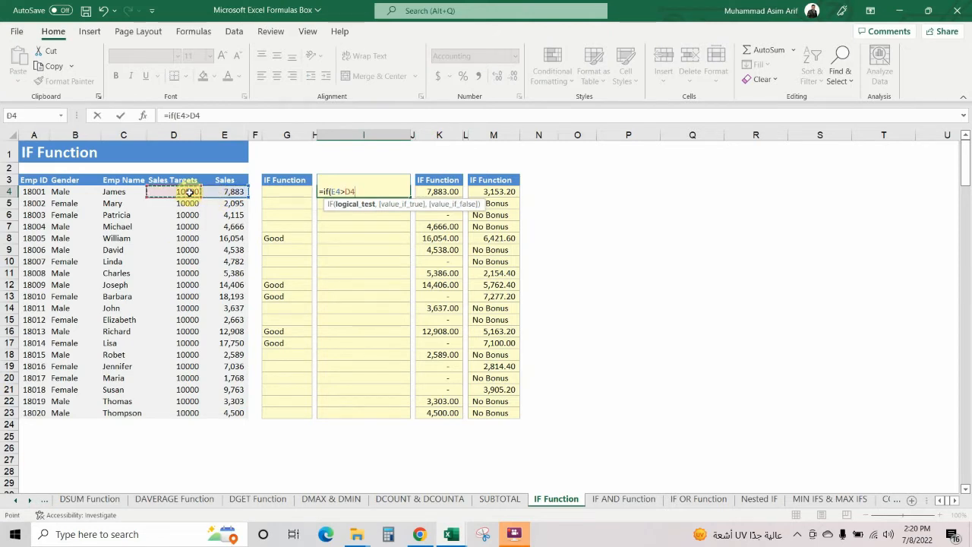
pyautogui.write(',')
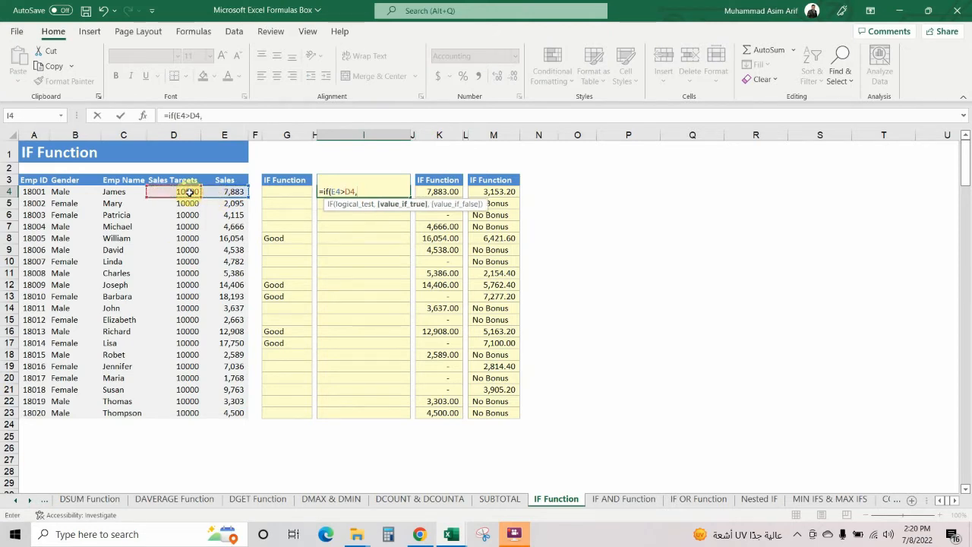
pyautogui.write('"Target Comp')
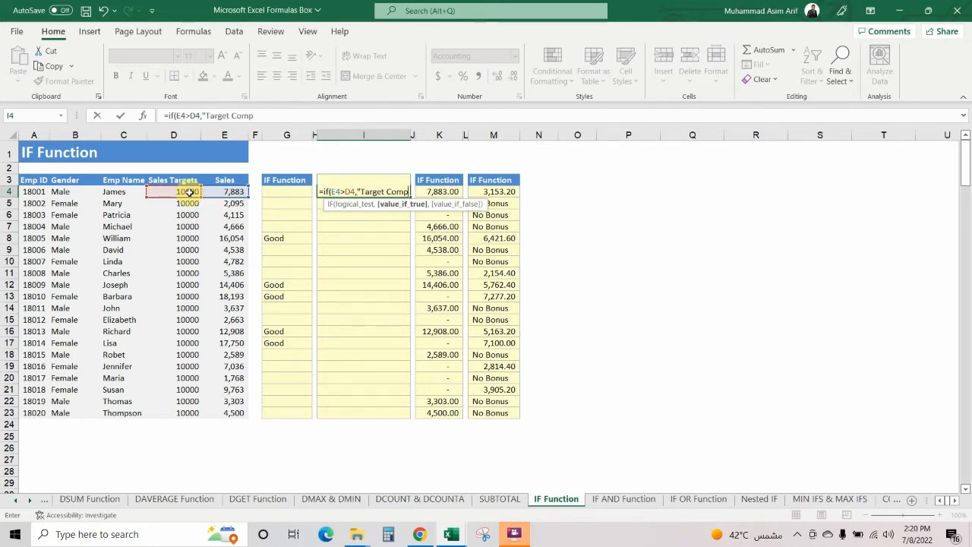
pyautogui.write('leted')
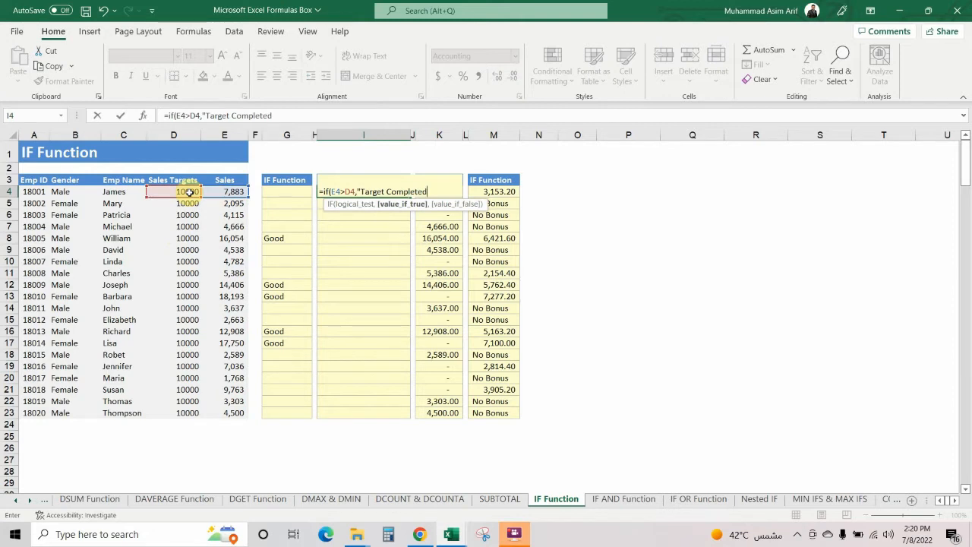
pyautogui.write('",')
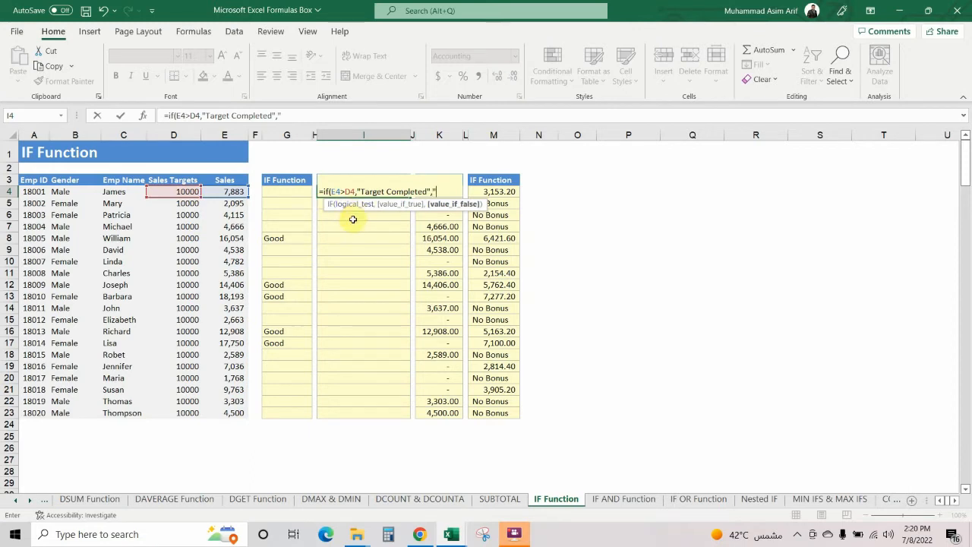
pyautogui.write('"Target N')
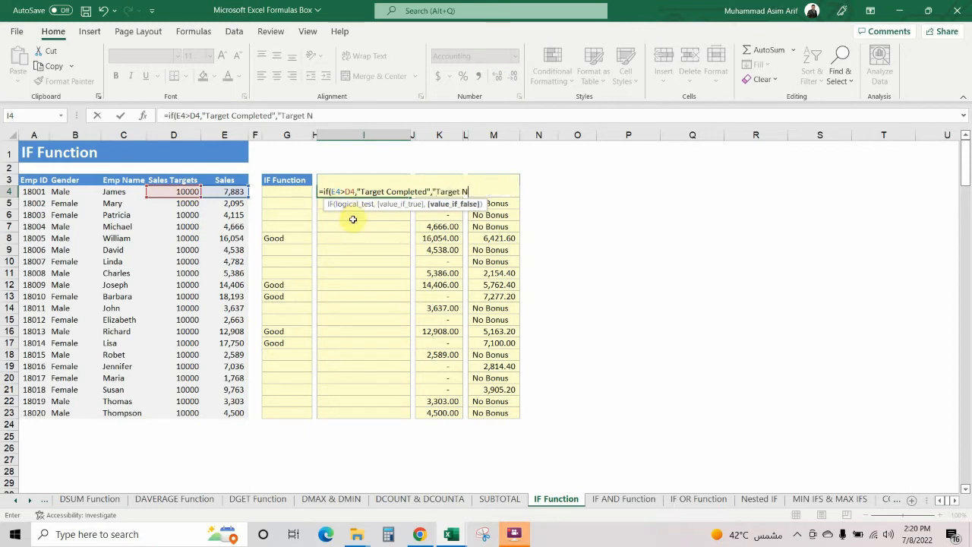
pyautogui.write('ot Completed')
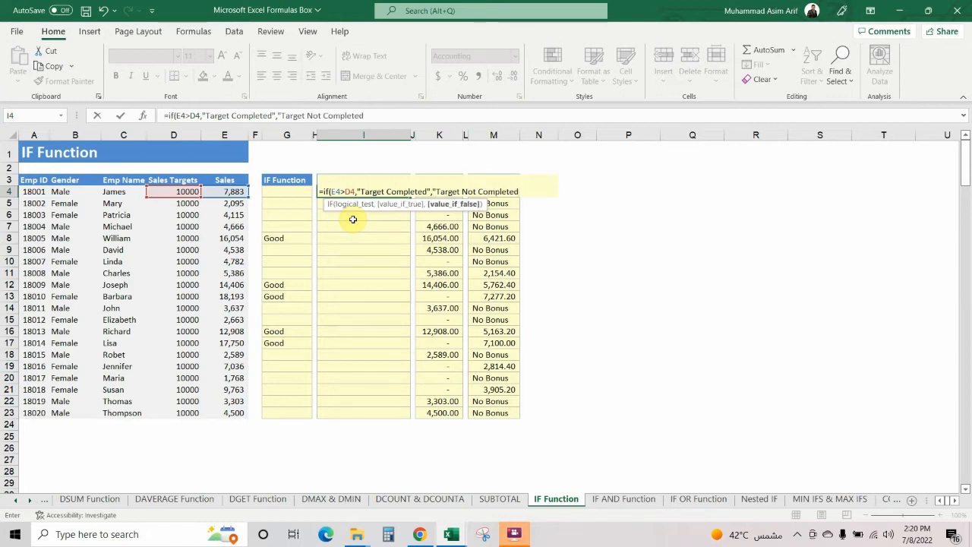
pyautogui.write('")')
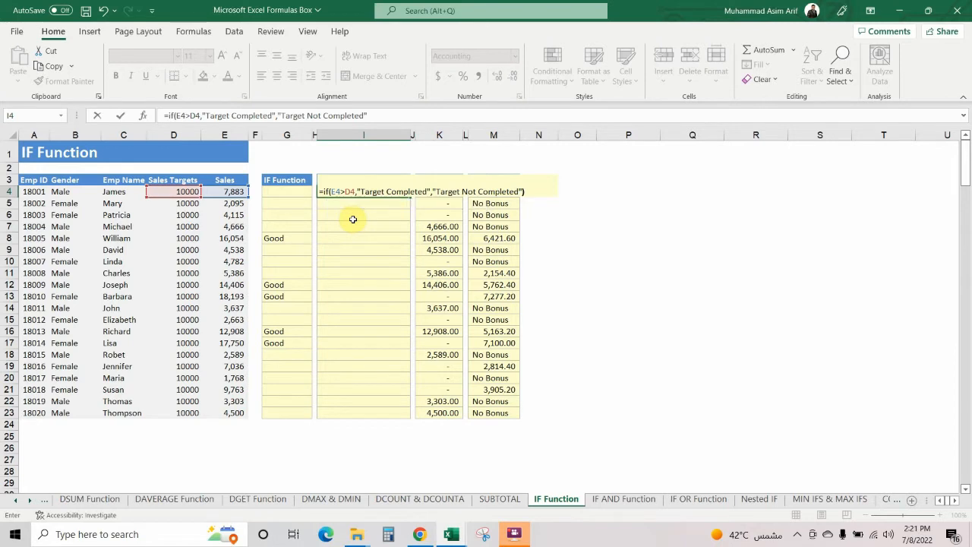
pyautogui.press('Return')
pyautogui.press('Up')
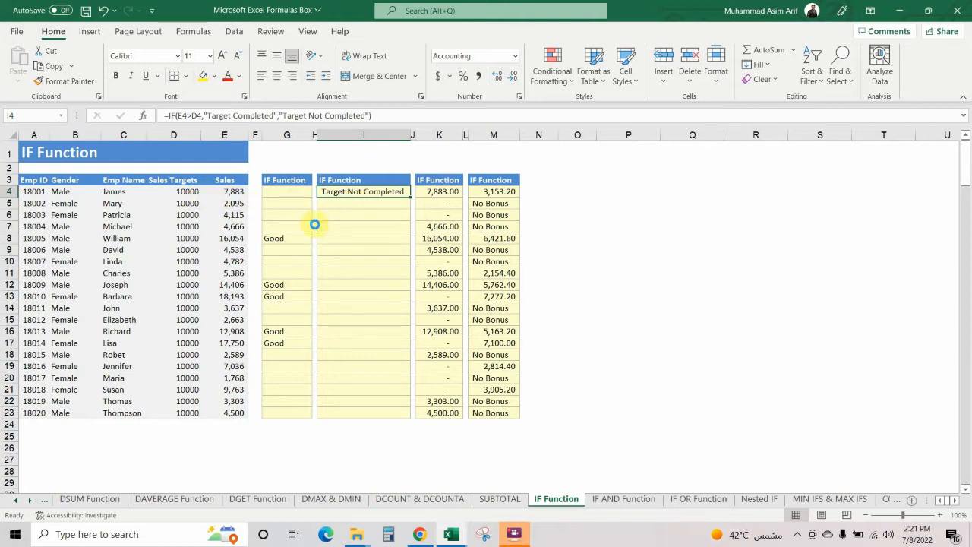
# - Copy the IF formula from I4 into the range I5:I23
pyautogui.hotkey('ctrl', 'c')
pyautogui.press('Down')
pyautogui.hotkey('shift', 'Down')
pyautogui.hotkey('shift', 'Down')
pyautogui.hotkey('shift', 'Down')
pyautogui.hotkey('shift', 'Down')
pyautogui.hotkey('shift', 'Down')
pyautogui.hotkey('shift', 'Down')
pyautogui.hotkey('shift', 'Down')
pyautogui.hotkey('shift', 'Down')
pyautogui.hotkey('shift', 'Down')
pyautogui.hotkey('shift', 'Down')
pyautogui.hotkey('shift', 'Down')
pyautogui.hotkey('shift', 'Down')
pyautogui.hotkey('shift', 'Down')
pyautogui.hotkey('shift', 'Down')
pyautogui.hotkey('shift', 'Down')
pyautogui.hotkey('shift', 'Down')
pyautogui.hotkey('shift', 'Down')
pyautogui.hotkey('shift', 'Down')
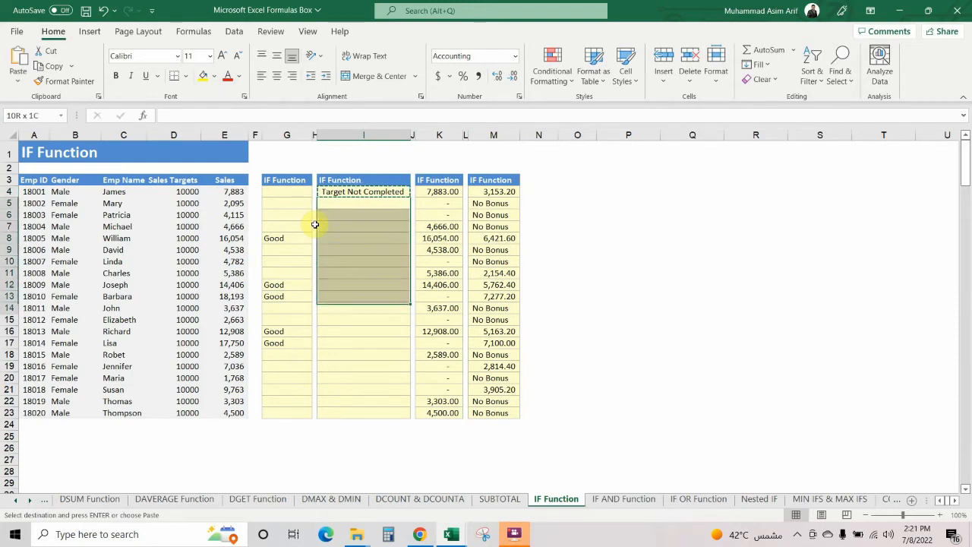
pyautogui.hotkey('ctrl', 'v')
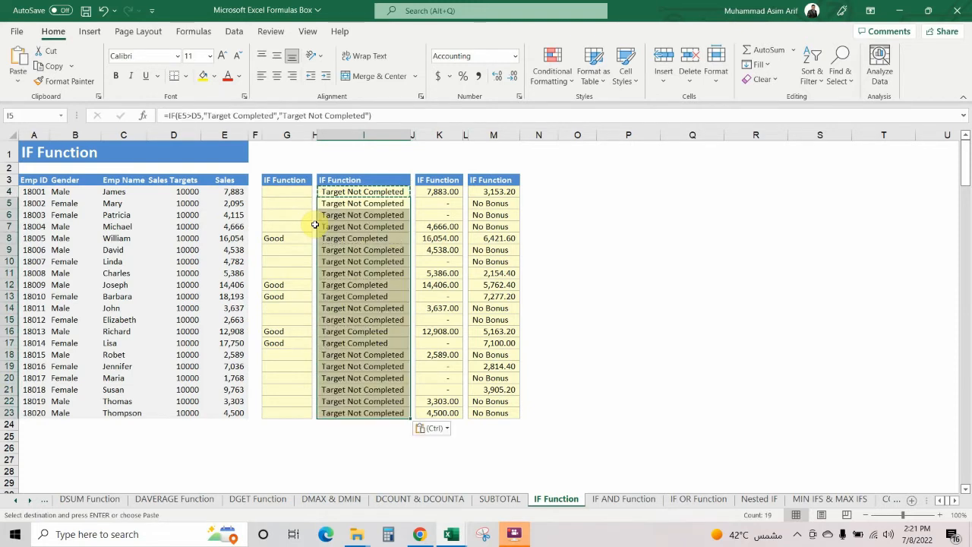
pyautogui.press('Escape')
# - Check the copied IF results in column I against sales and targets, including rows 8, 12, 13 and the rows from 18 down
pyautogui.click(368, 237)
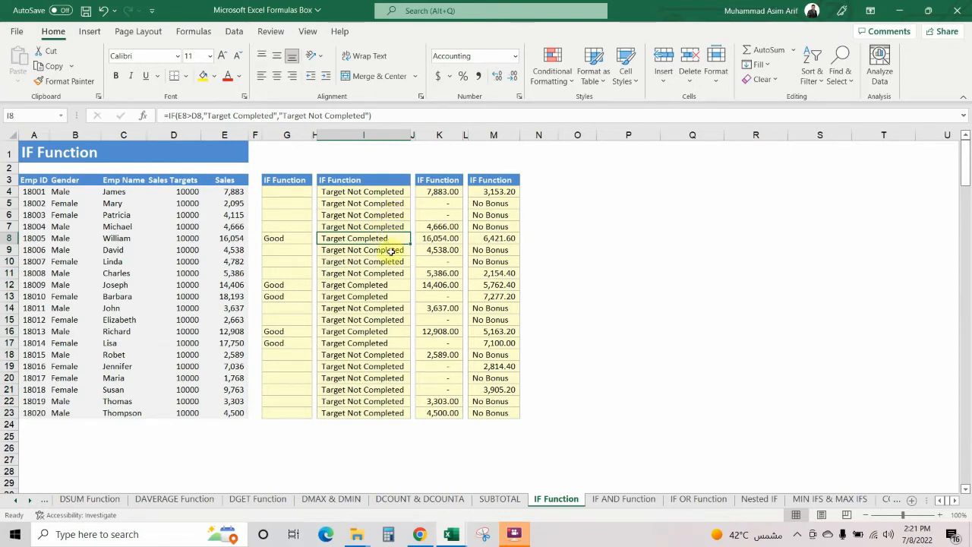
pyautogui.moveTo(383, 283); pyautogui.dragTo(388, 294)
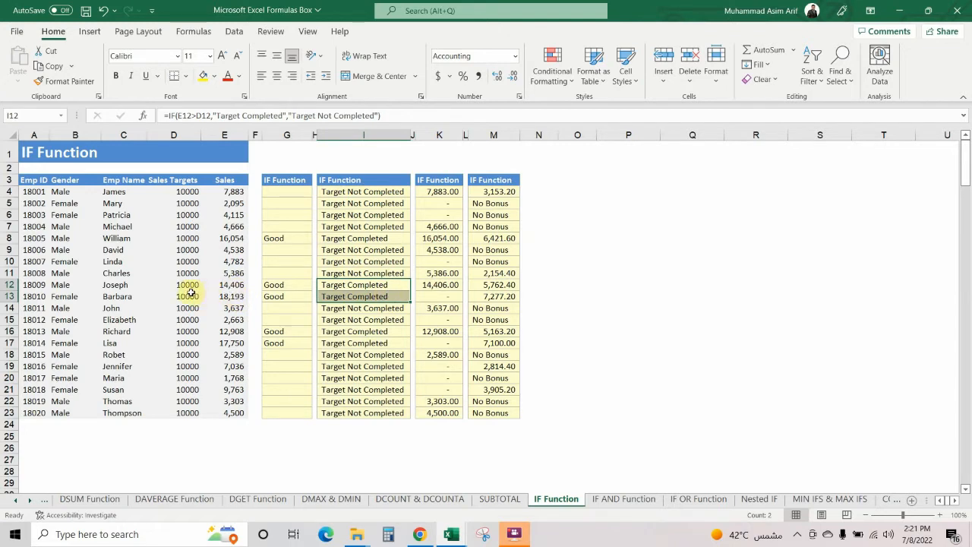
pyautogui.moveTo(354, 355); pyautogui.dragTo(371, 404)
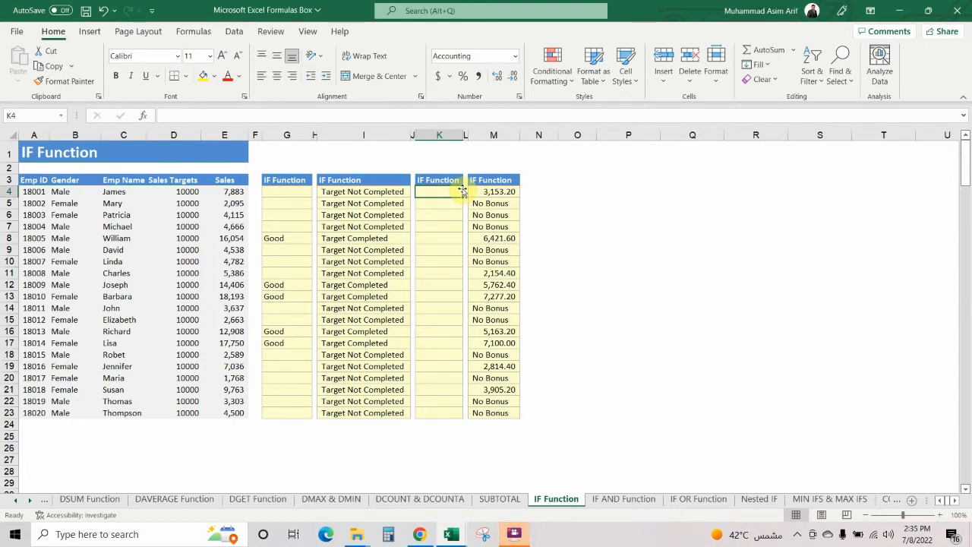
# - Enter the formula =IF(B4="Male",E4,"") in cell K4 and check it against the first employee's name and gender
pyautogui.write('=if(')
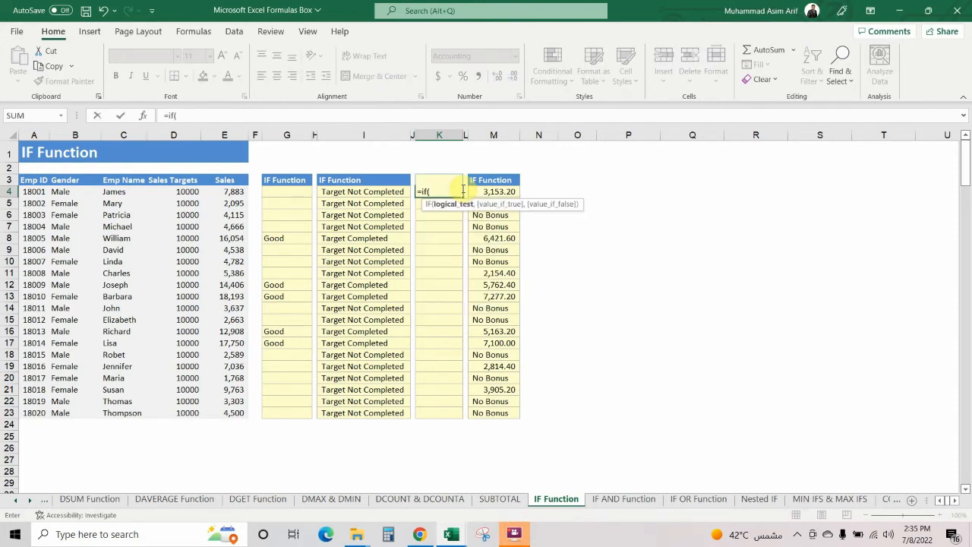
pyautogui.click(76, 196)
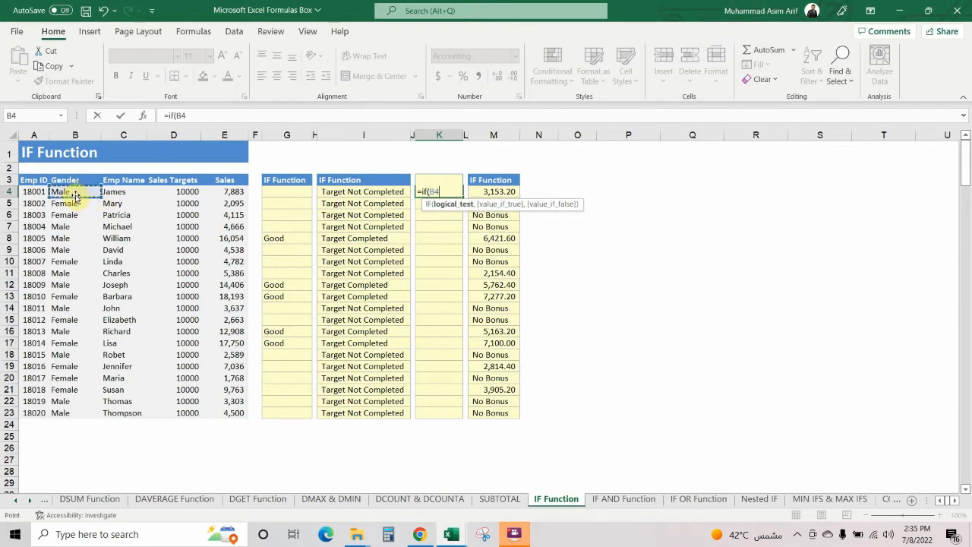
pyautogui.write('="Male",')
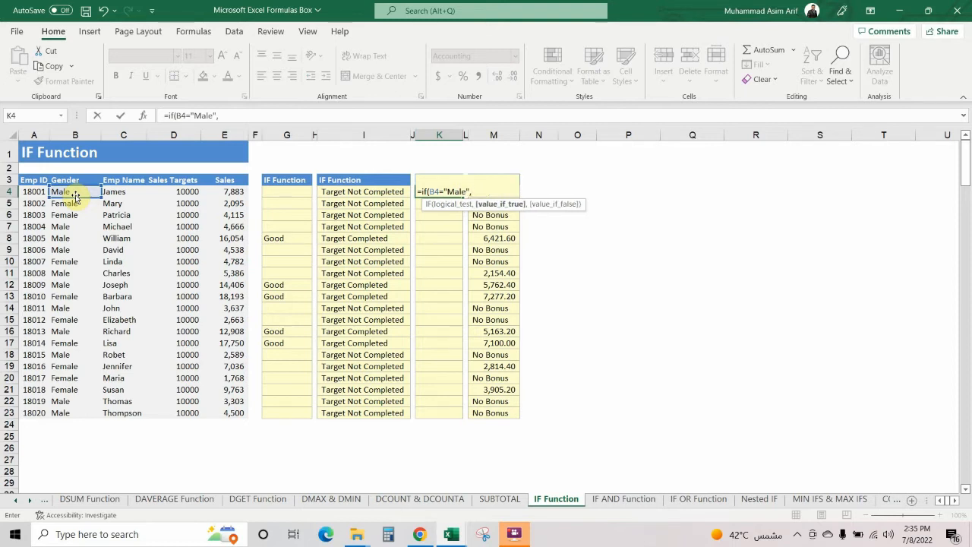
pyautogui.click(225, 192)
pyautogui.write(',')
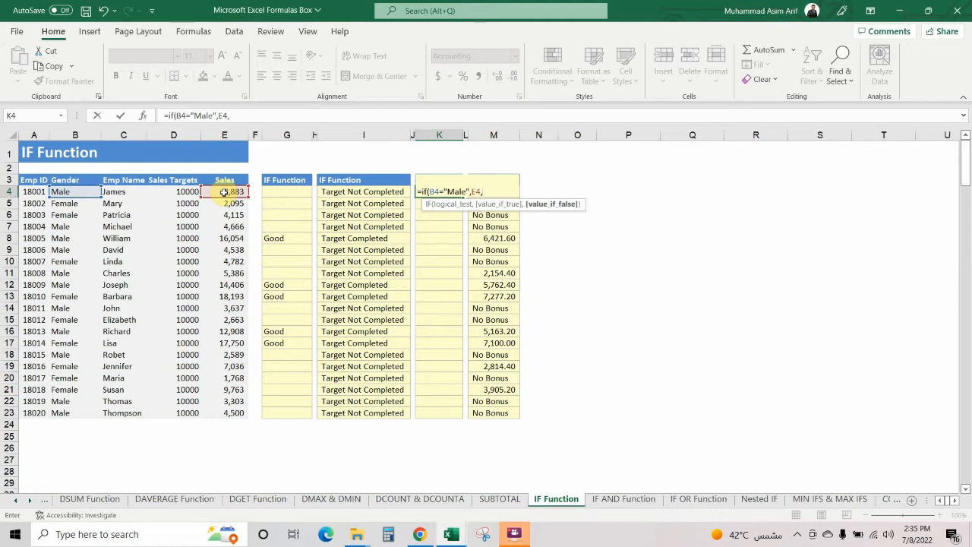
pyautogui.write('"")')
pyautogui.hotkey('ctrl', 'Return')
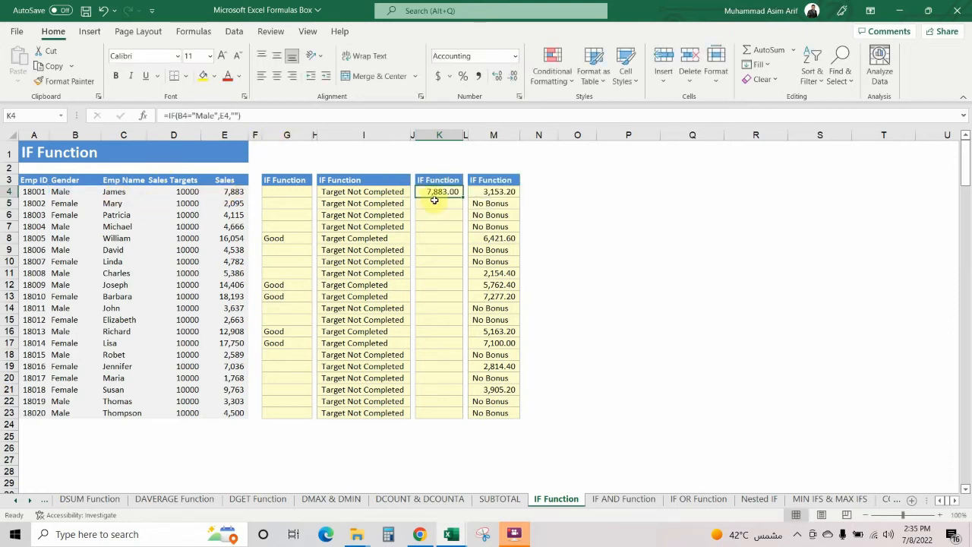
pyautogui.click(129, 192)
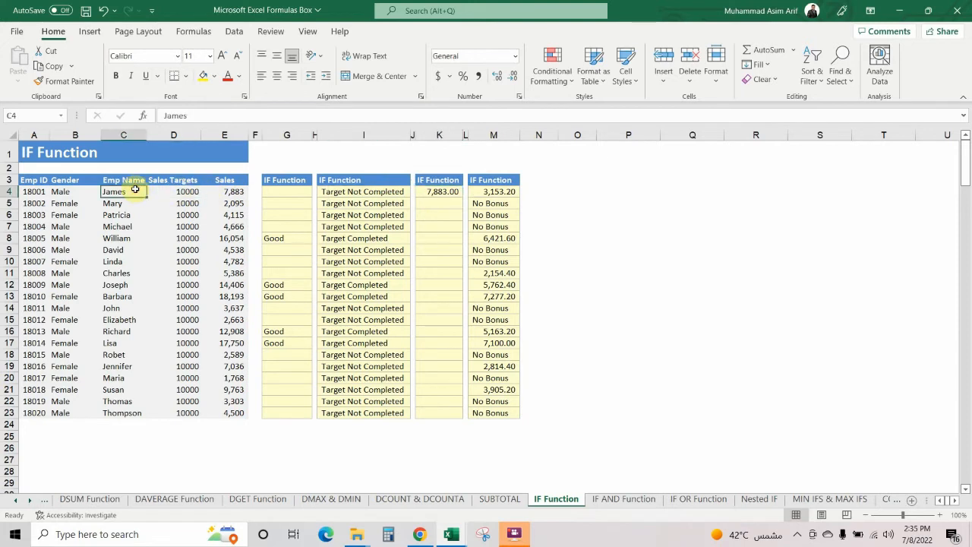
pyautogui.click(76, 193)
# - Copy the gender-based IF formula from K4 into the range K5:K23
pyautogui.click(439, 191)
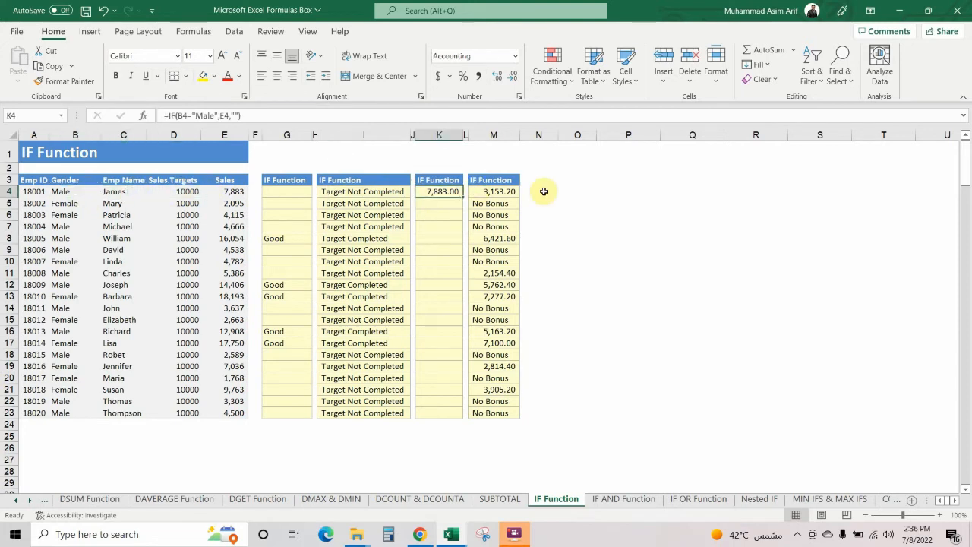
pyautogui.hotkey('ctrl', 'c')
pyautogui.press('Down')
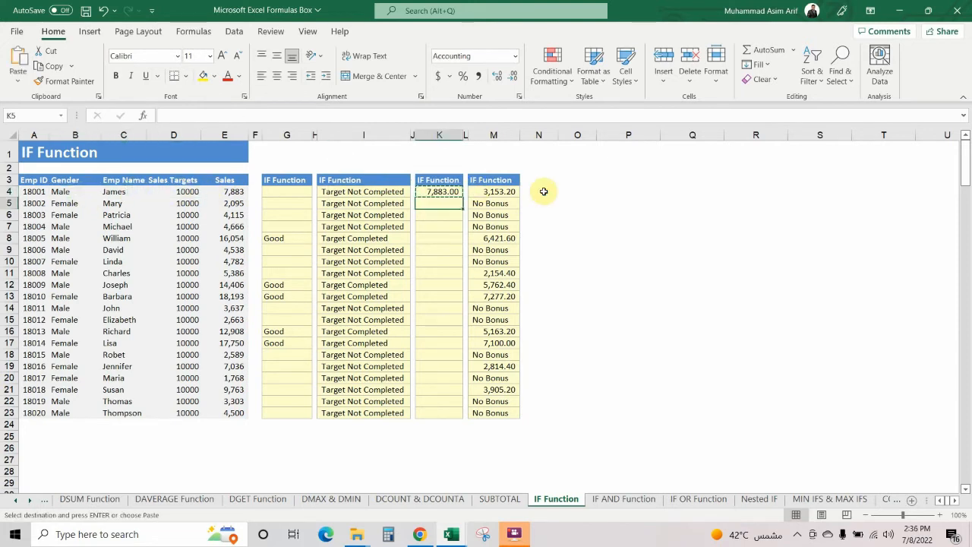
pyautogui.hotkey('shift', 'Down')
pyautogui.hotkey('shift', 'Down')
pyautogui.hotkey('shift', 'Down')
pyautogui.hotkey('shift', 'Down')
pyautogui.hotkey('shift', 'Down')
pyautogui.hotkey('shift', 'Down')
pyautogui.hotkey('shift', 'Down')
pyautogui.hotkey('shift', 'Down')
pyautogui.hotkey('shift', 'Down')
pyautogui.hotkey('shift', 'Down')
pyautogui.hotkey('shift', 'Down')
pyautogui.hotkey('shift', 'Down')
pyautogui.hotkey('shift', 'Down')
pyautogui.hotkey('shift', 'Down')
pyautogui.hotkey('shift', 'Down')
pyautogui.hotkey('shift', 'Down')
pyautogui.hotkey('shift', 'Down')
pyautogui.hotkey('shift', 'Down')
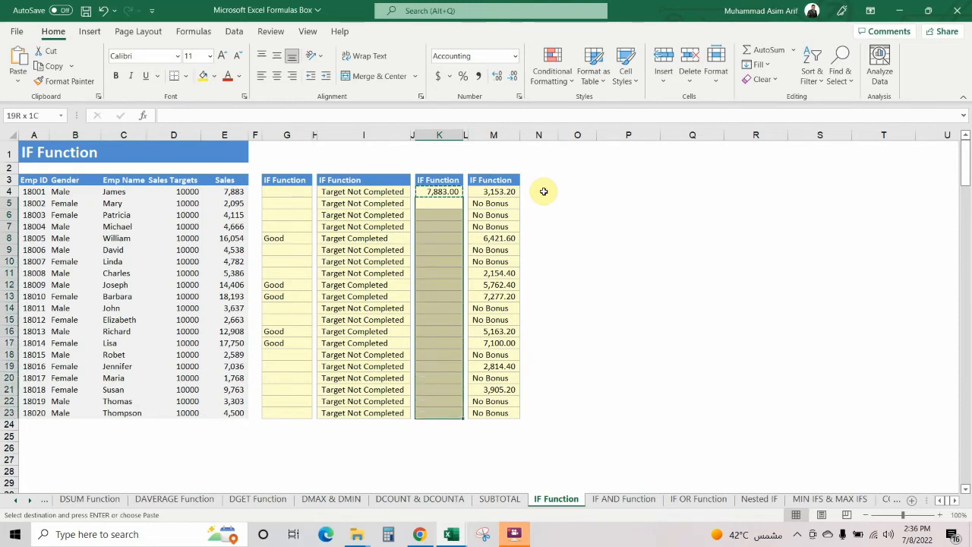
pyautogui.hotkey('ctrl', 'v')
pyautogui.press('Escape')
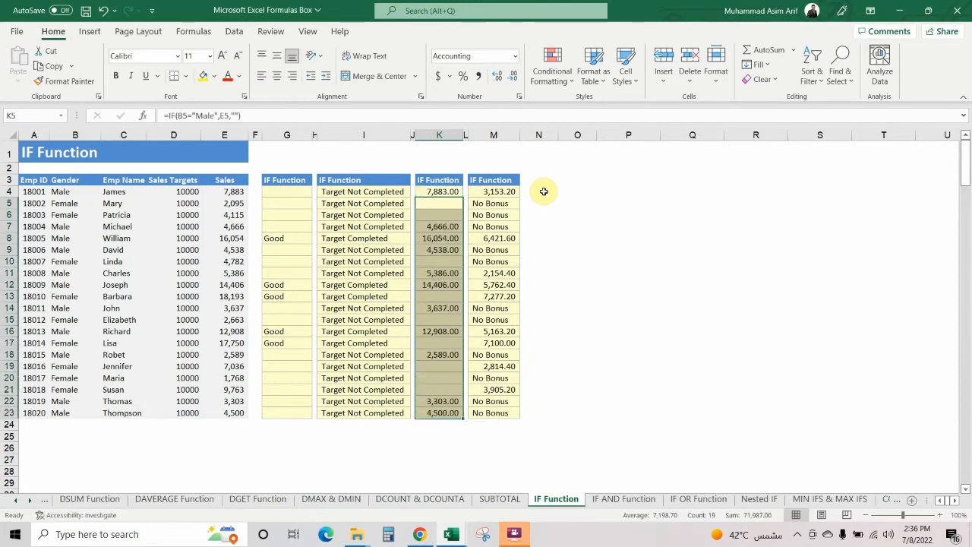
# - Check the results in K5:K6 against the gender of those employees in column B
pyautogui.press('Down')
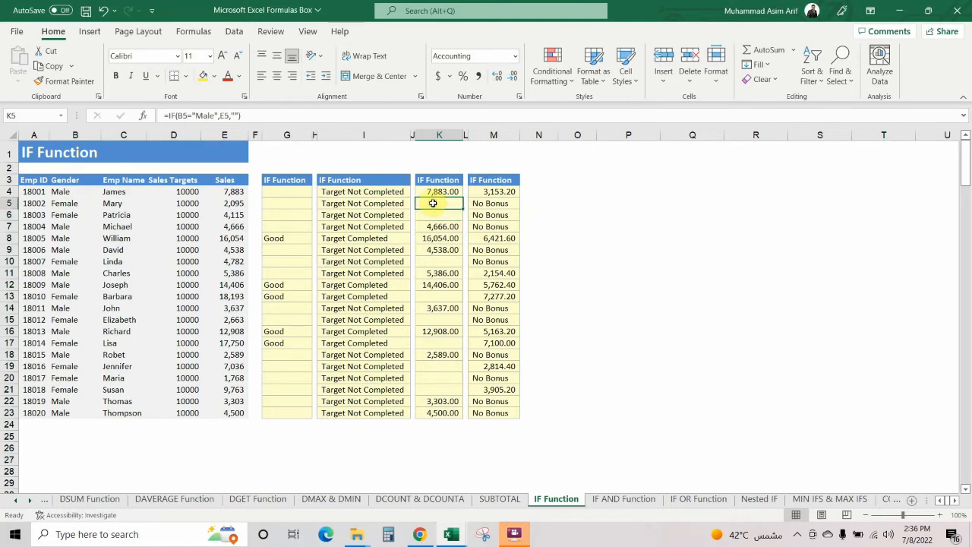
pyautogui.moveTo(431, 200); pyautogui.dragTo(436, 219)
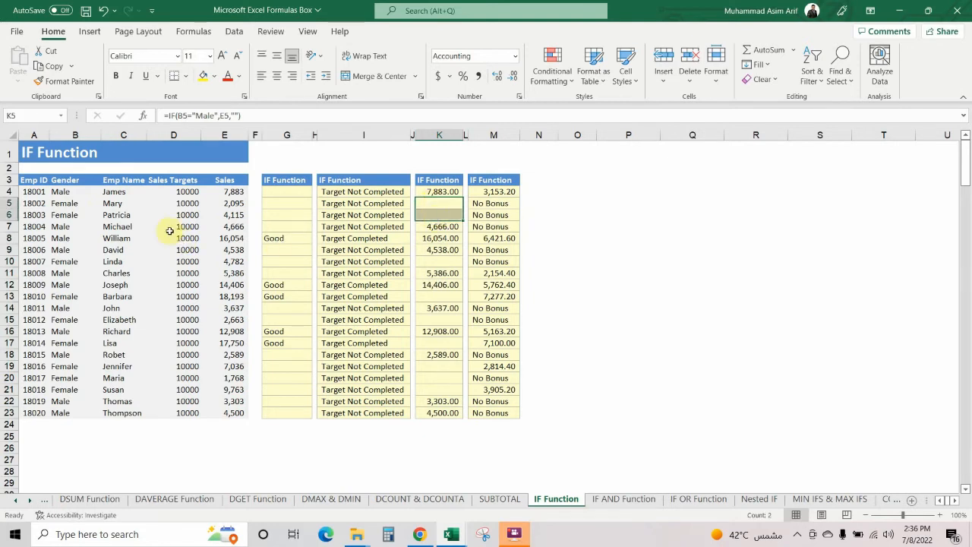
pyautogui.click(58, 206)
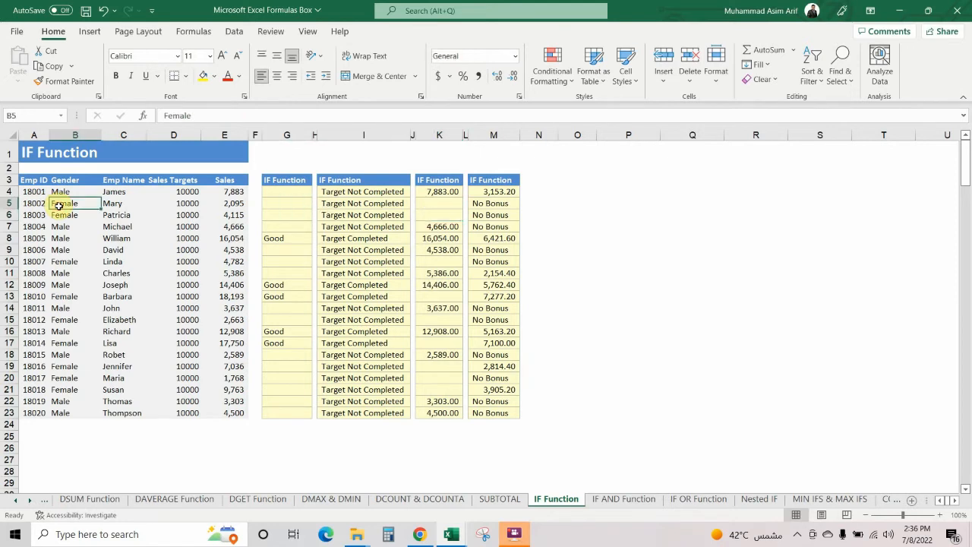
# - Change the gender criterion in K4's IF formula to "FeMale", giving =IF(B4="FeMale",E4,"")
pyautogui.doubleClick(437, 193)
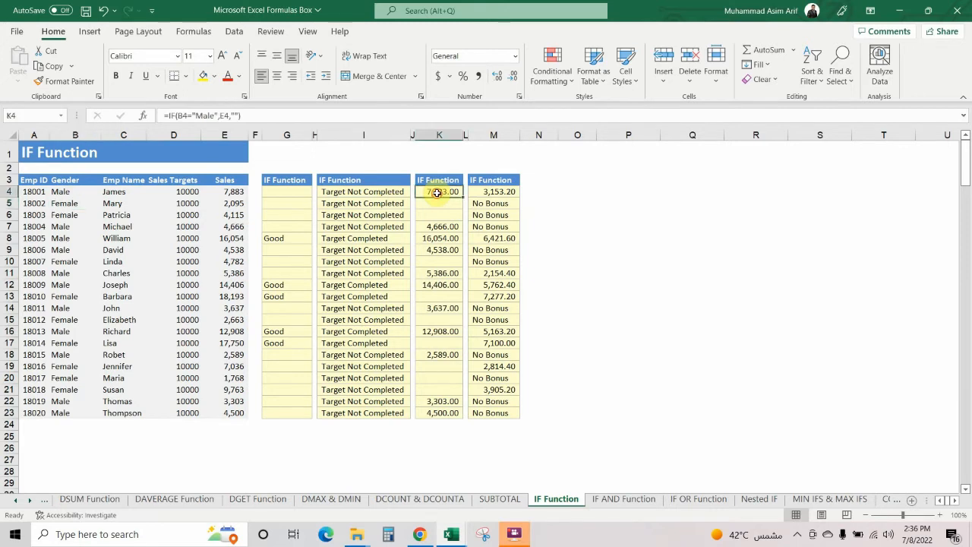
pyautogui.click(450, 191)
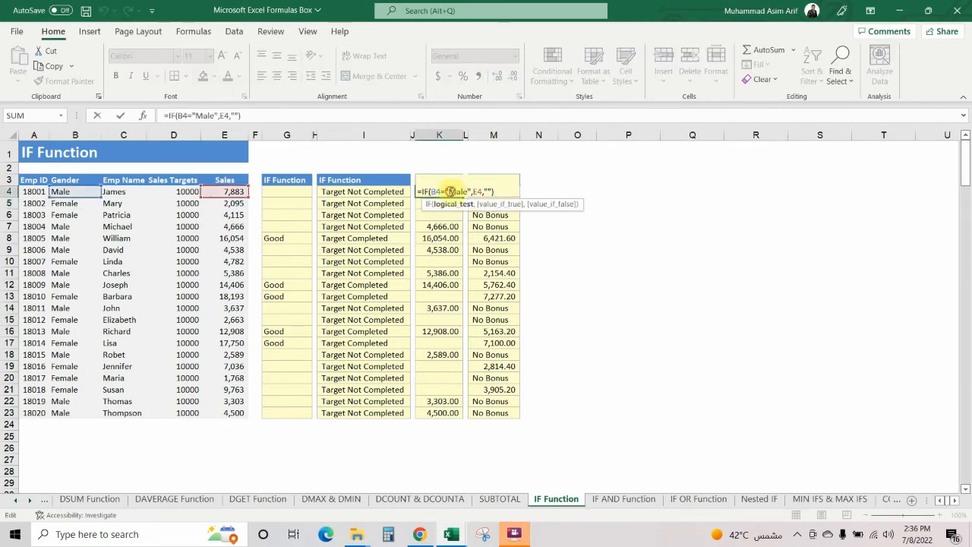
pyautogui.write('Fe')
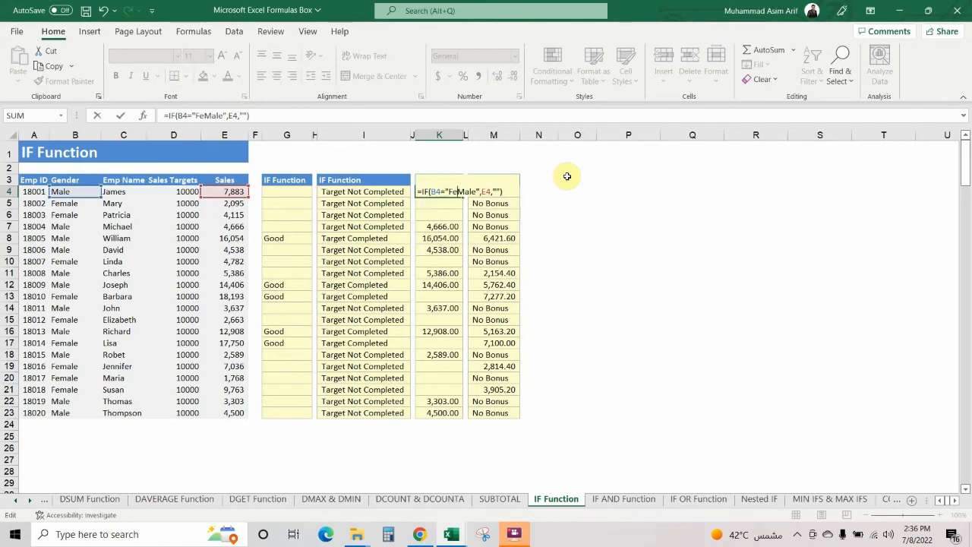
pyautogui.hotkey('ctrl', 'Return')
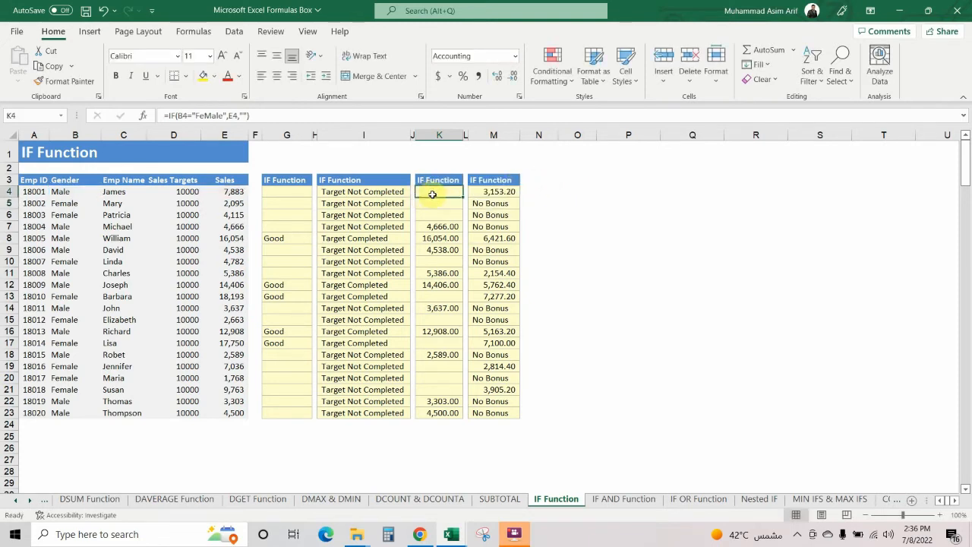
# - Copy the "FeMale" IF formula from K4 down through K23, replacing the existing formulas
pyautogui.hotkey('ctrl', 'c')
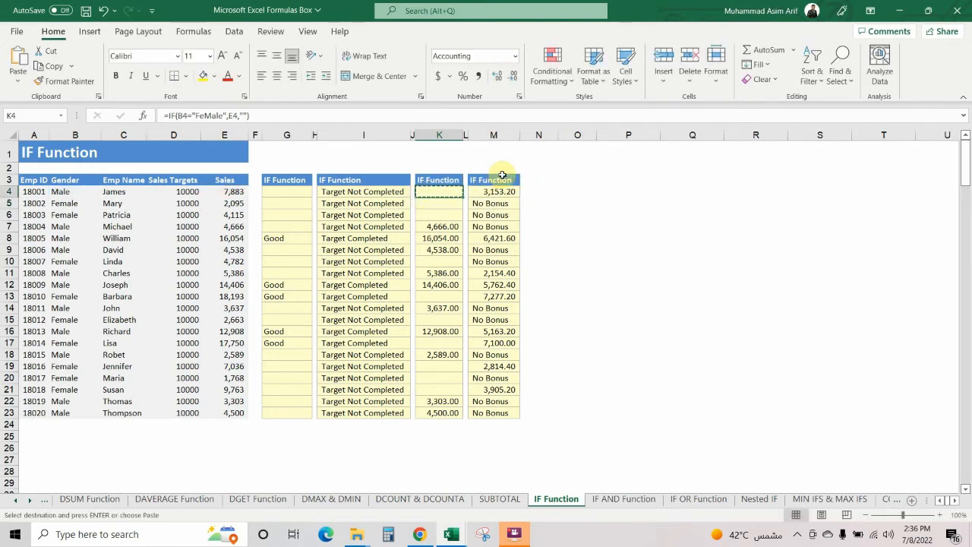
pyautogui.hotkey('ctrl', 'shift', 'Down')
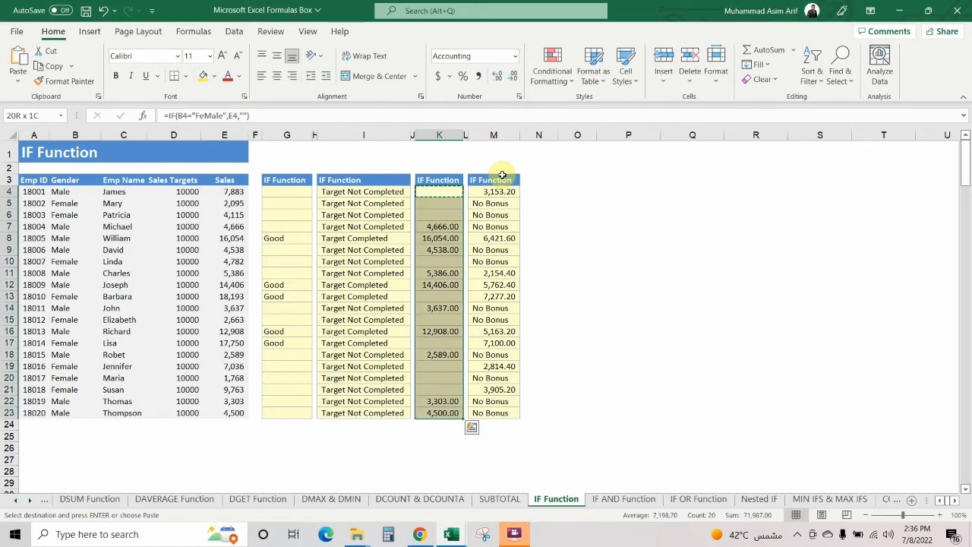
pyautogui.press('Return')
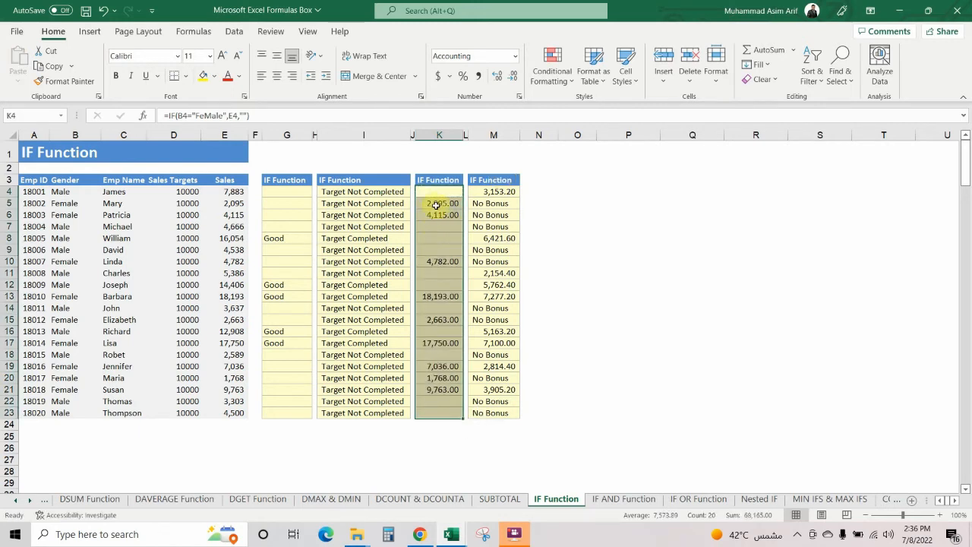
# - Check the results in K5:K6 and the cells directly below them against the genders in column B
pyautogui.click(443, 204)
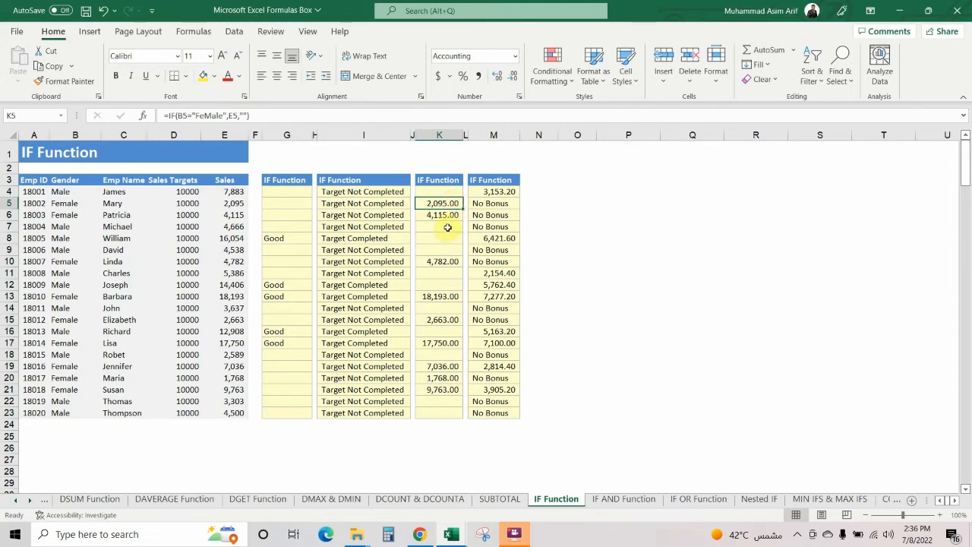
pyautogui.moveTo(442, 203); pyautogui.dragTo(443, 215)
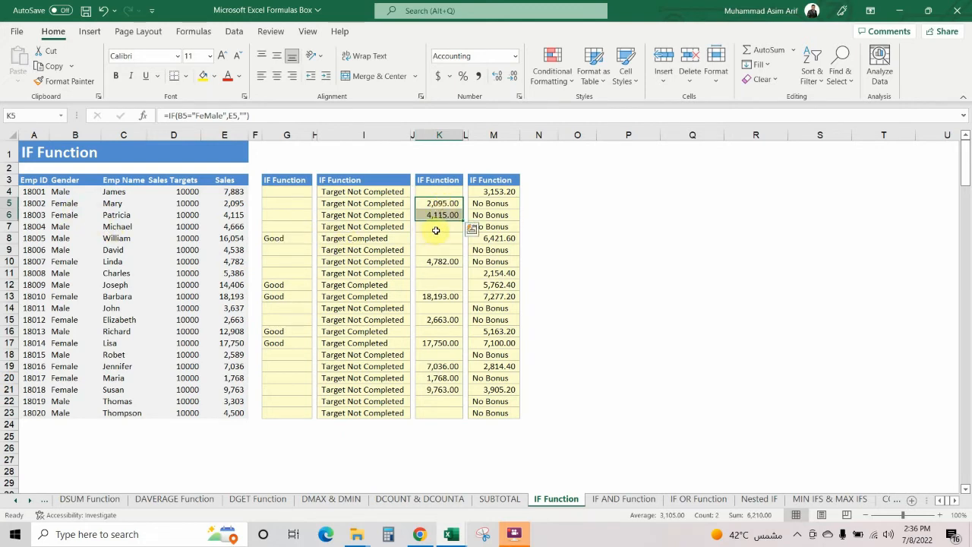
pyautogui.moveTo(437, 231); pyautogui.dragTo(438, 255)
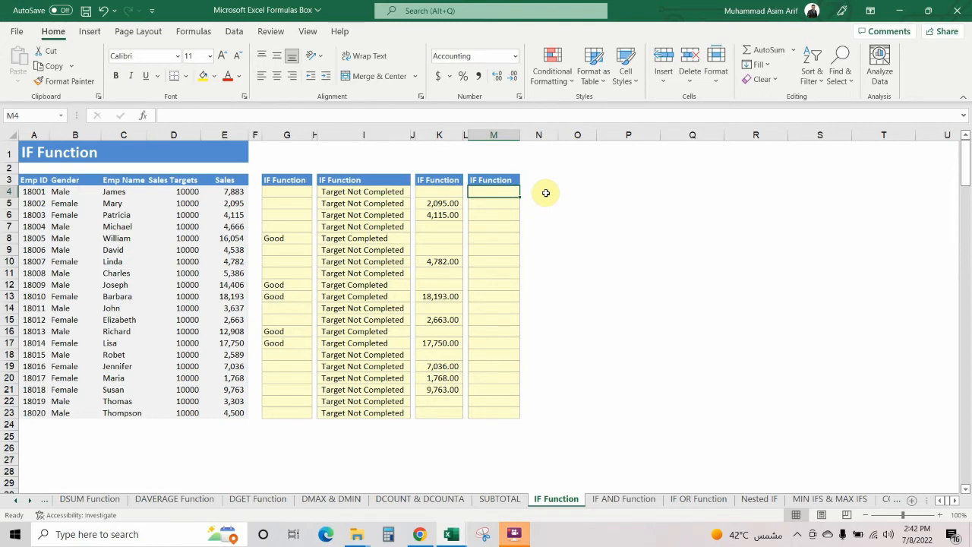
# - Enter the bonus formula =IF(E4>D4*50%,E4*40%,"No Bonus") in cell M4
pyautogui.write('=')
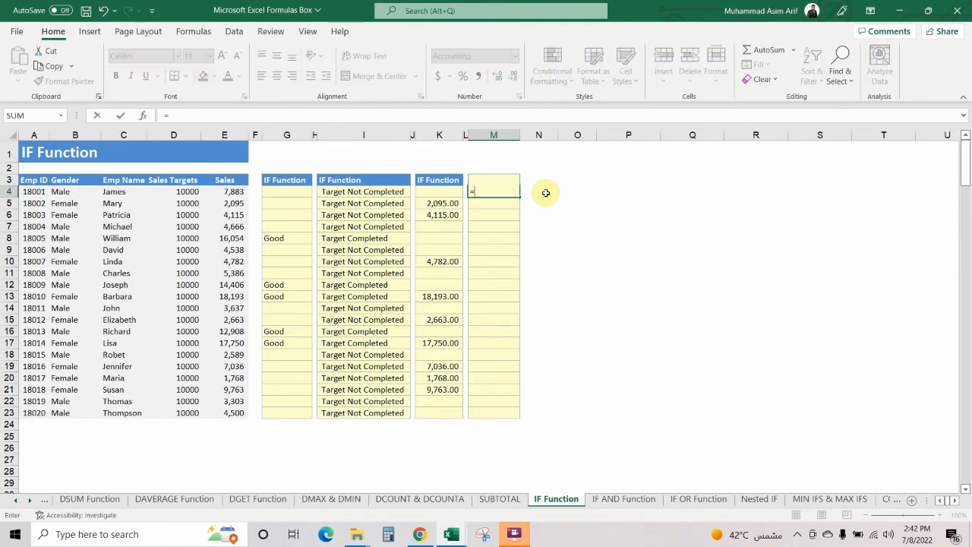
pyautogui.write('if(')
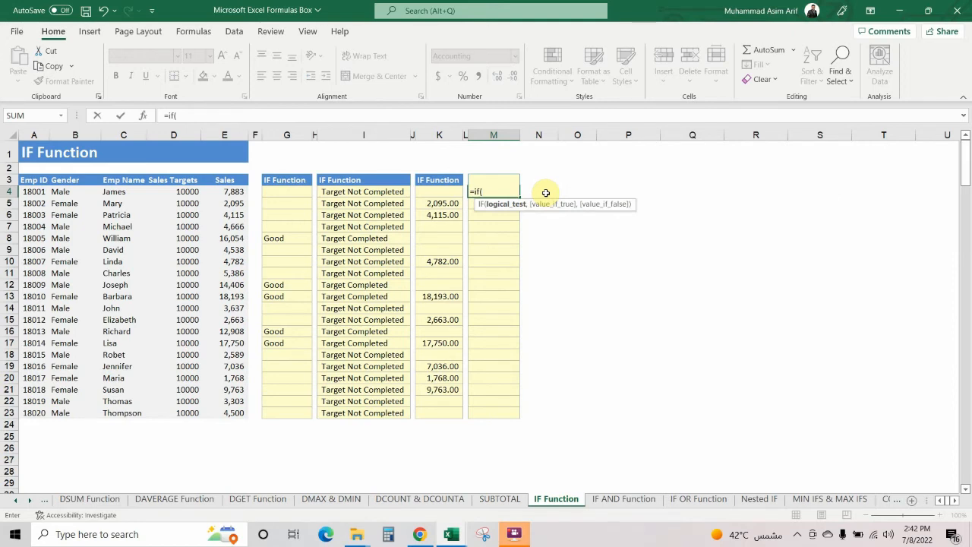
pyautogui.click(226, 192)
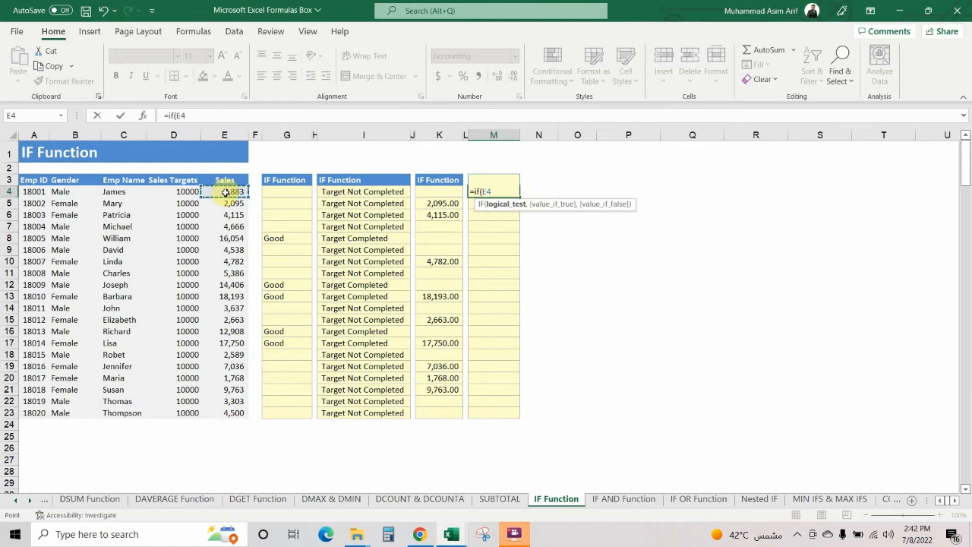
pyautogui.write('>')
pyautogui.click(187, 192)
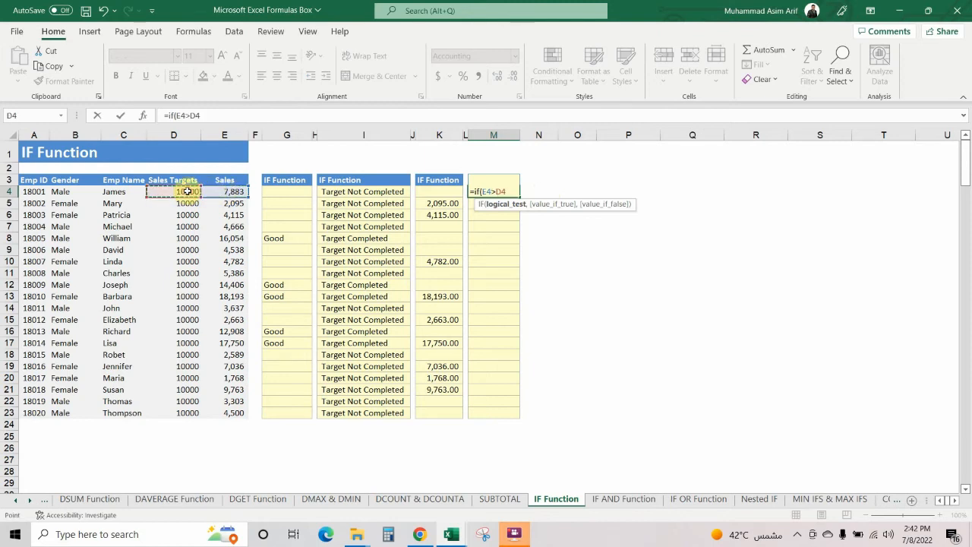
pyautogui.write('*50%,')
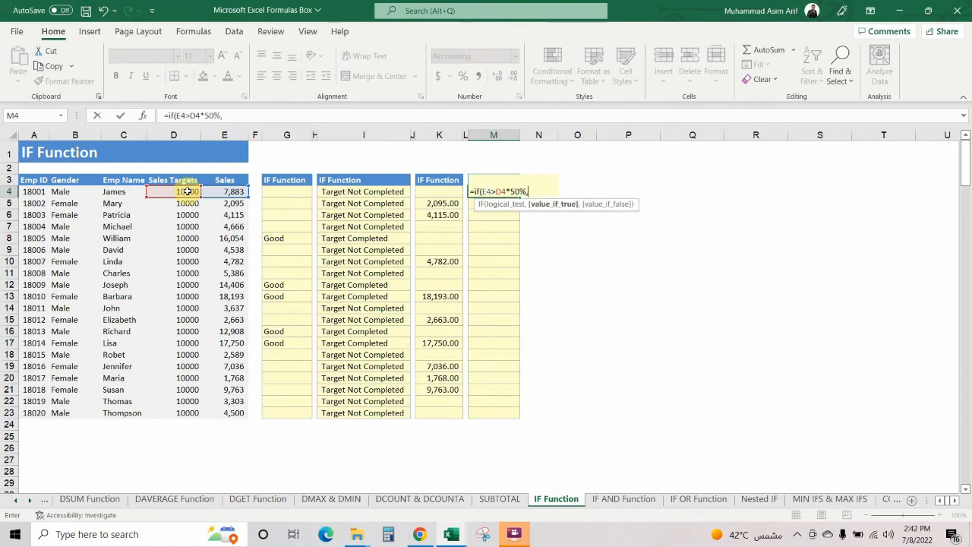
pyautogui.click(229, 192)
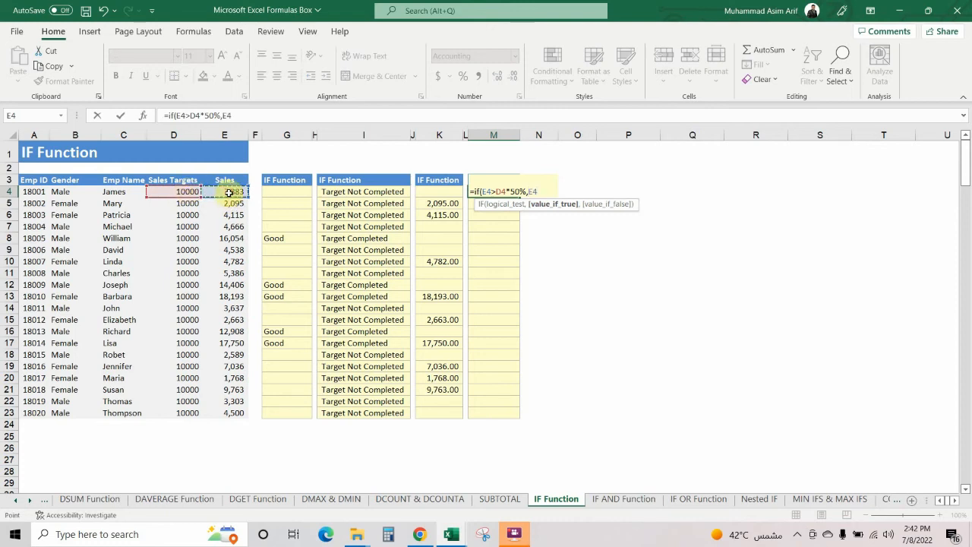
pyautogui.write('*40%')
pyautogui.write(',')
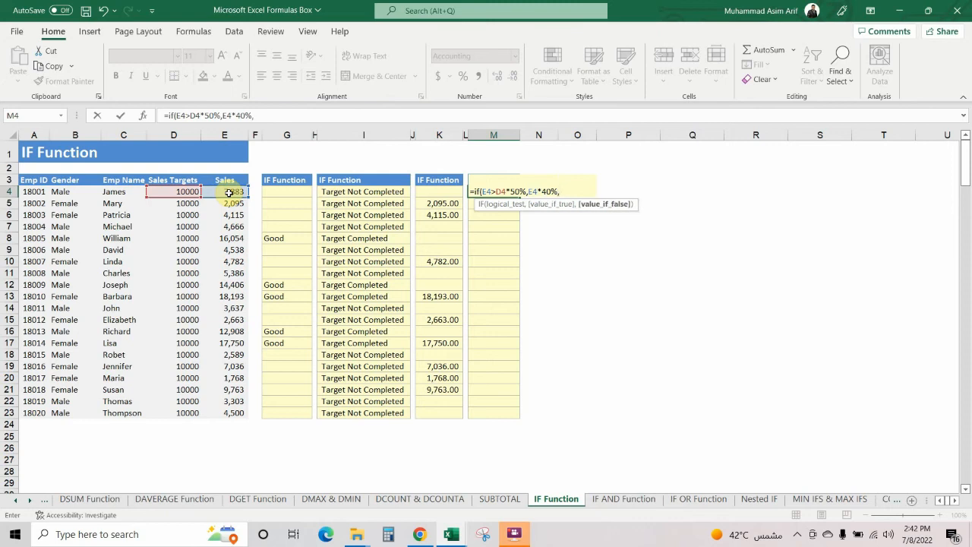
pyautogui.write('"No Bonus")')
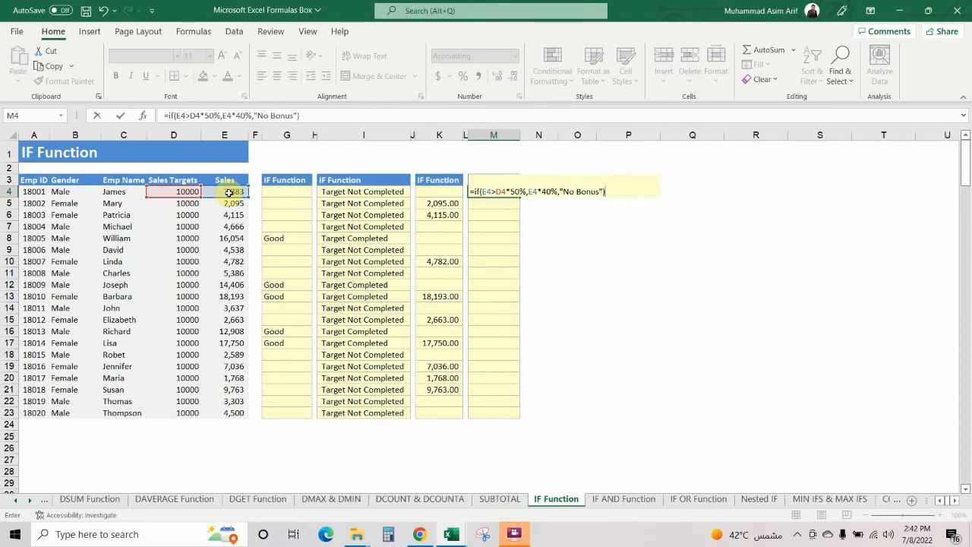
pyautogui.hotkey('ctrl', 'Return')
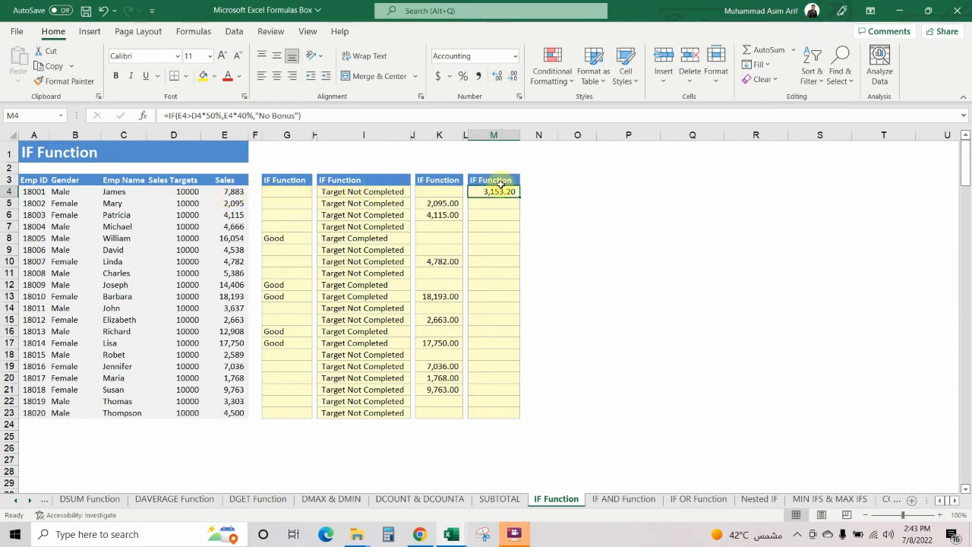
# - Copy the bonus IF formula from M4 into the range M5:M23
pyautogui.hotkey('ctrl', 'c')
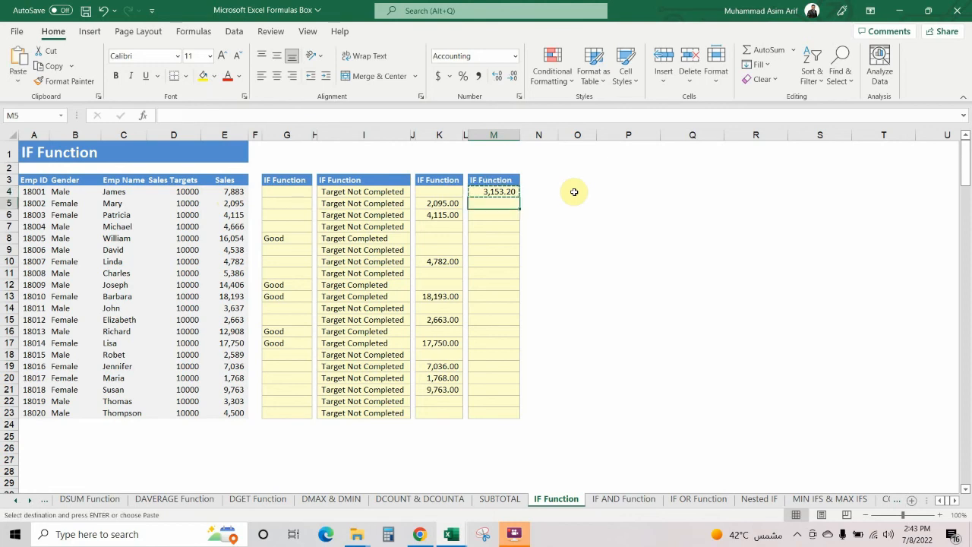
pyautogui.hotkey('shift', 'Down')
pyautogui.hotkey('shift', 'Down')
pyautogui.hotkey('shift', 'Down')
pyautogui.hotkey('shift', 'Down')
pyautogui.hotkey('shift', 'Down')
pyautogui.hotkey('shift', 'Down')
pyautogui.hotkey('shift', 'Down')
pyautogui.hotkey('shift', 'Down')
pyautogui.hotkey('shift', 'Down')
pyautogui.hotkey('shift', 'Down')
pyautogui.hotkey('shift', 'Down')
pyautogui.hotkey('shift', 'Down')
pyautogui.hotkey('shift', 'Down')
pyautogui.hotkey('shift', 'Down')
pyautogui.hotkey('shift', 'Down')
pyautogui.hotkey('shift', 'Down')
pyautogui.hotkey('shift', 'Down')
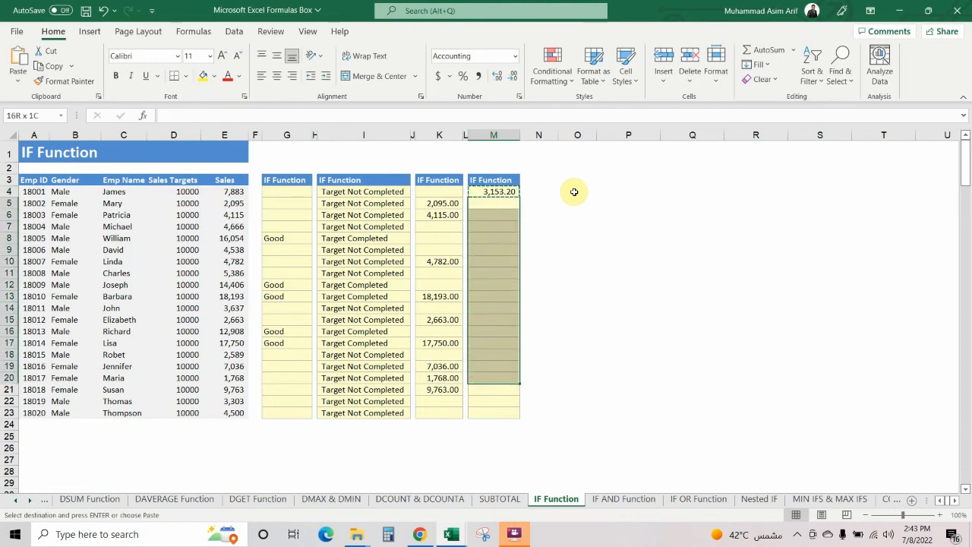
pyautogui.hotkey('shift', 'Down')
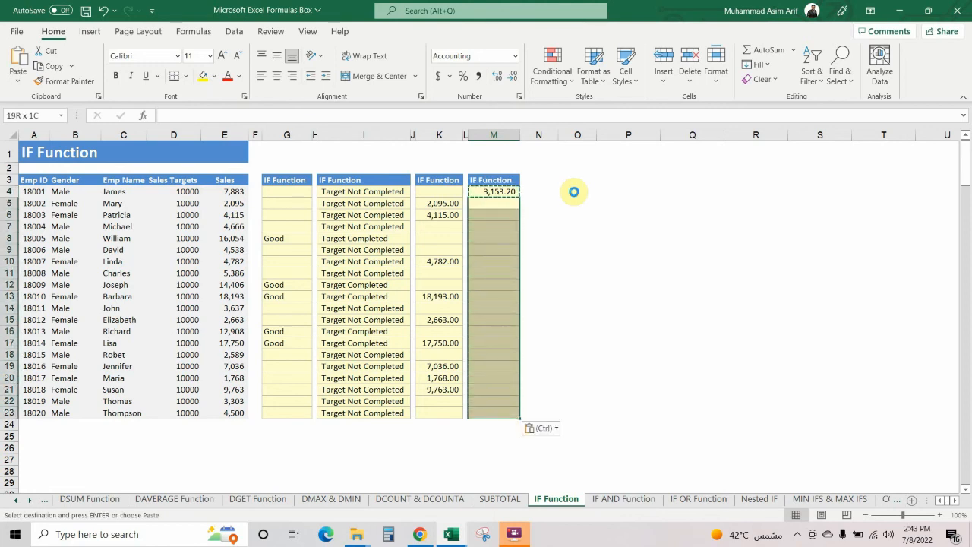
pyautogui.hotkey('ctrl', 'v')
pyautogui.press('Escape')
# - Check the copied bonus formula and its results in M5:M8
pyautogui.click(490, 203)
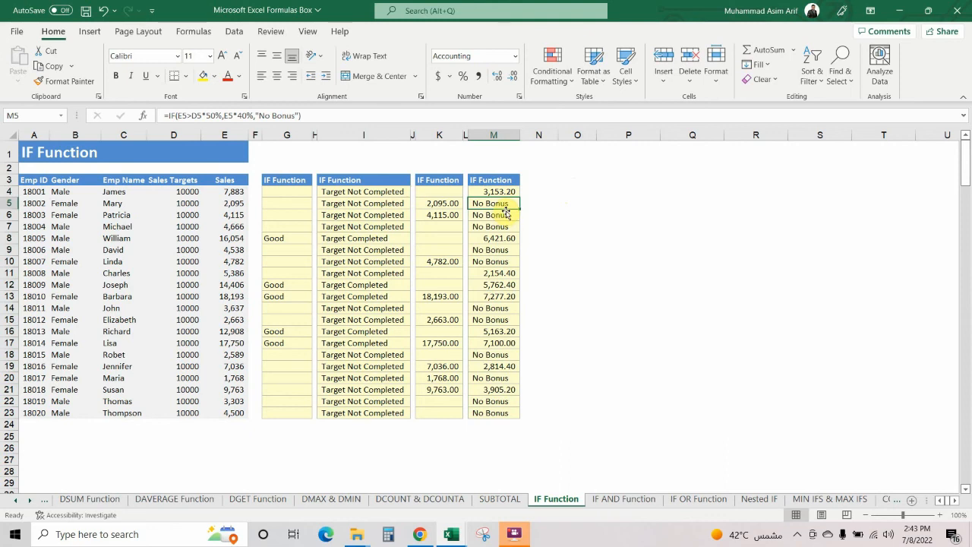
pyautogui.click(504, 238)
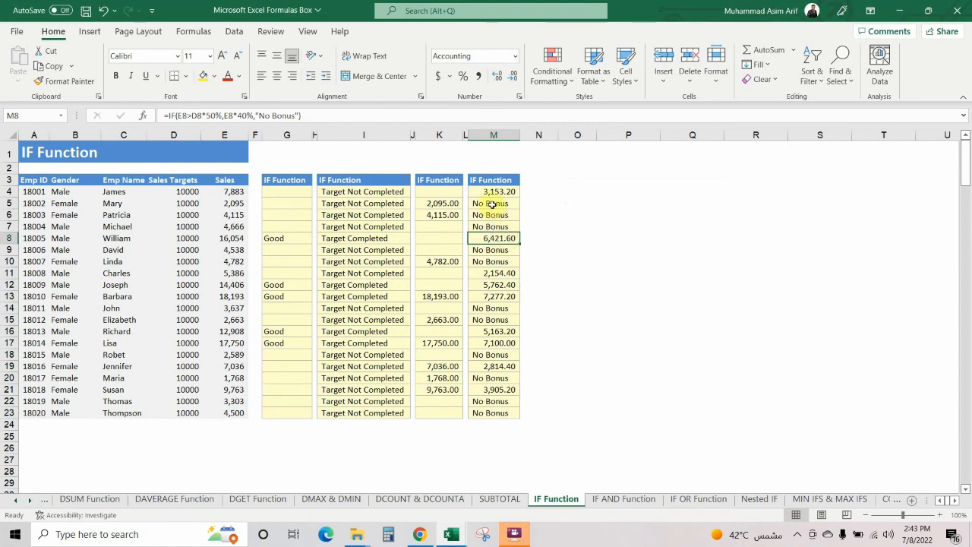
pyautogui.moveTo(492, 204); pyautogui.dragTo(494, 226)
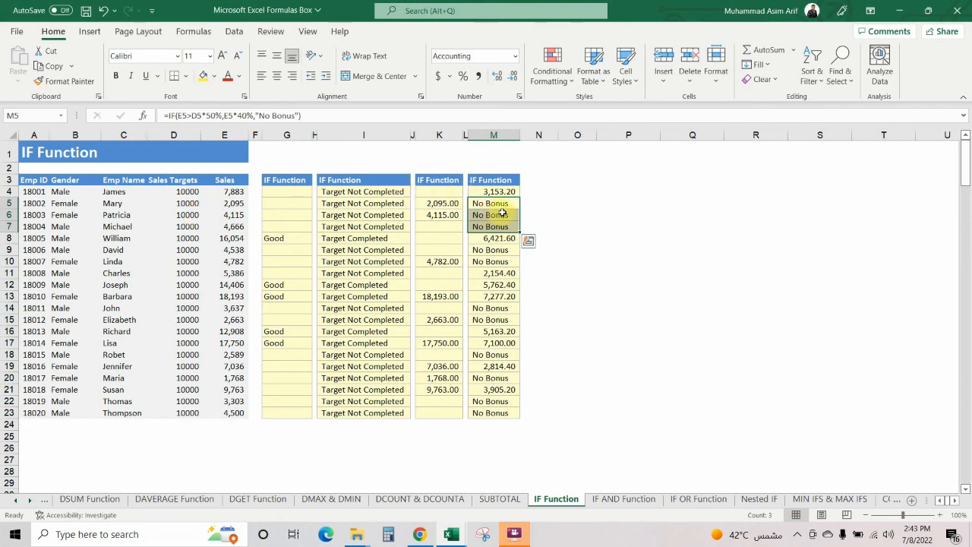
pyautogui.click(537, 304)
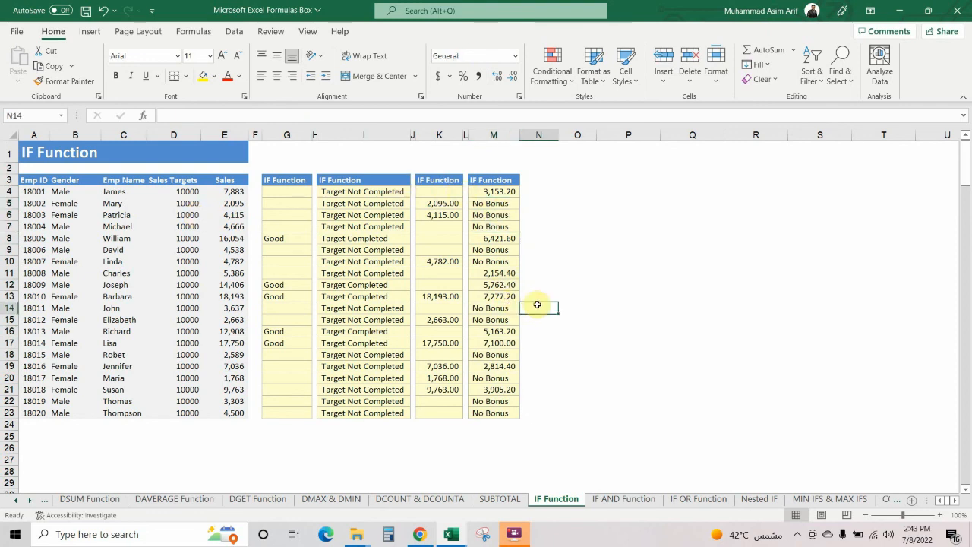